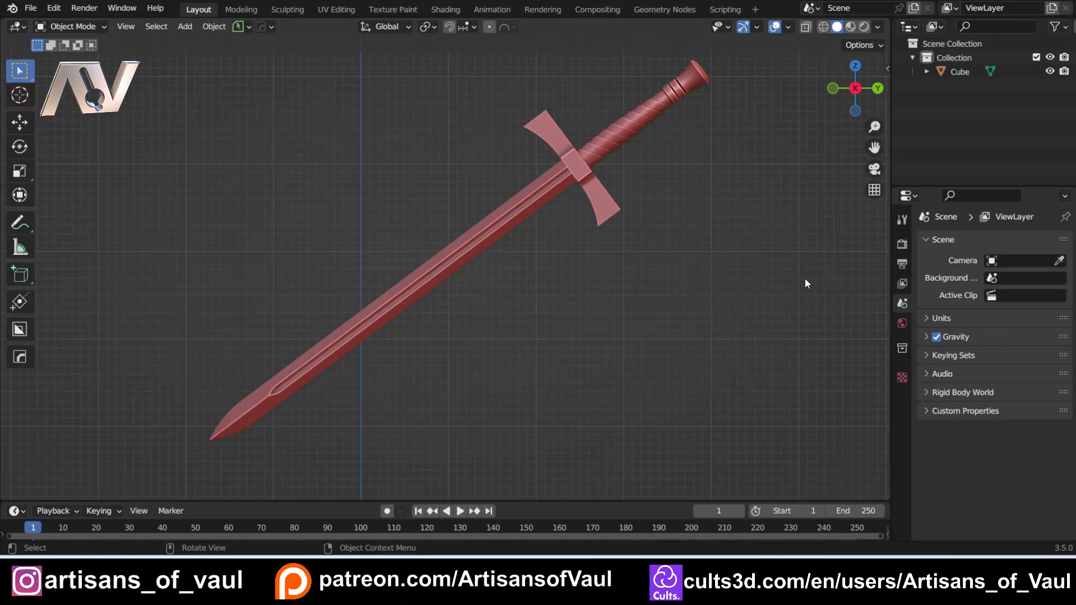
click(599, 179)
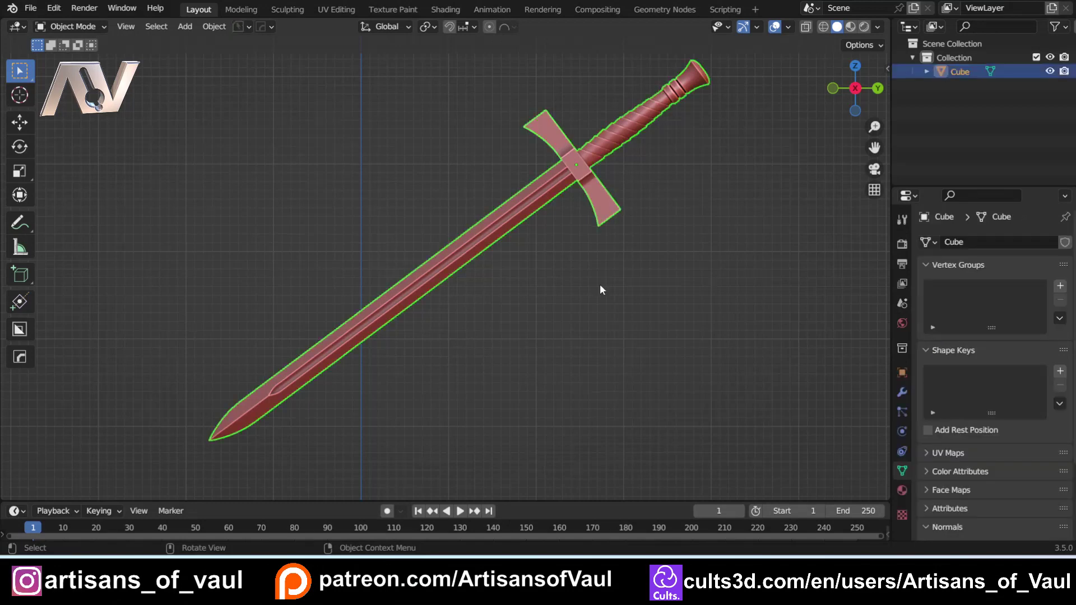
click(562, 370)
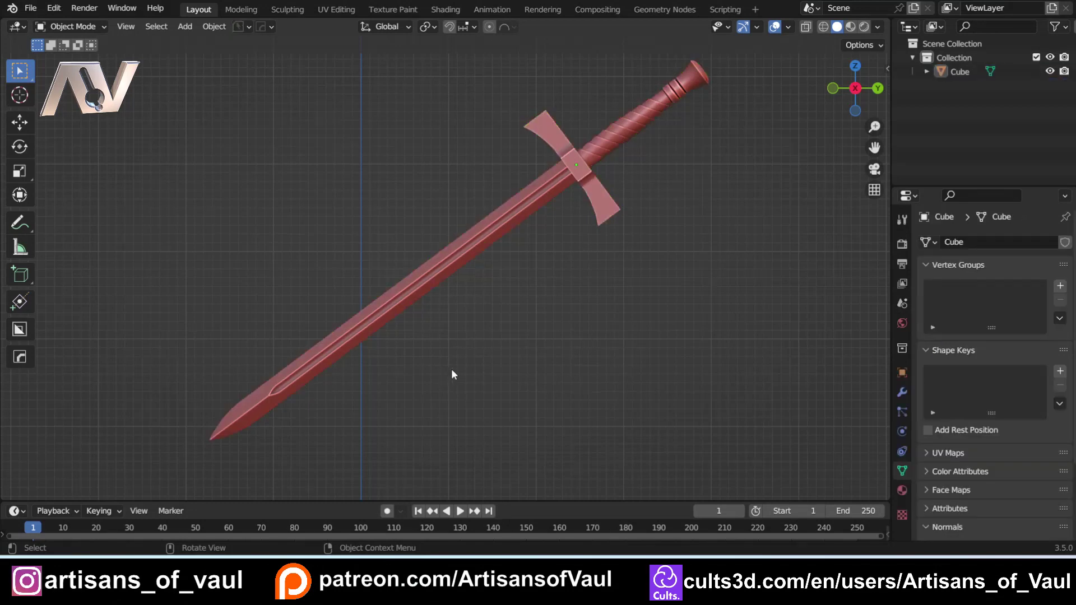
click(551, 205)
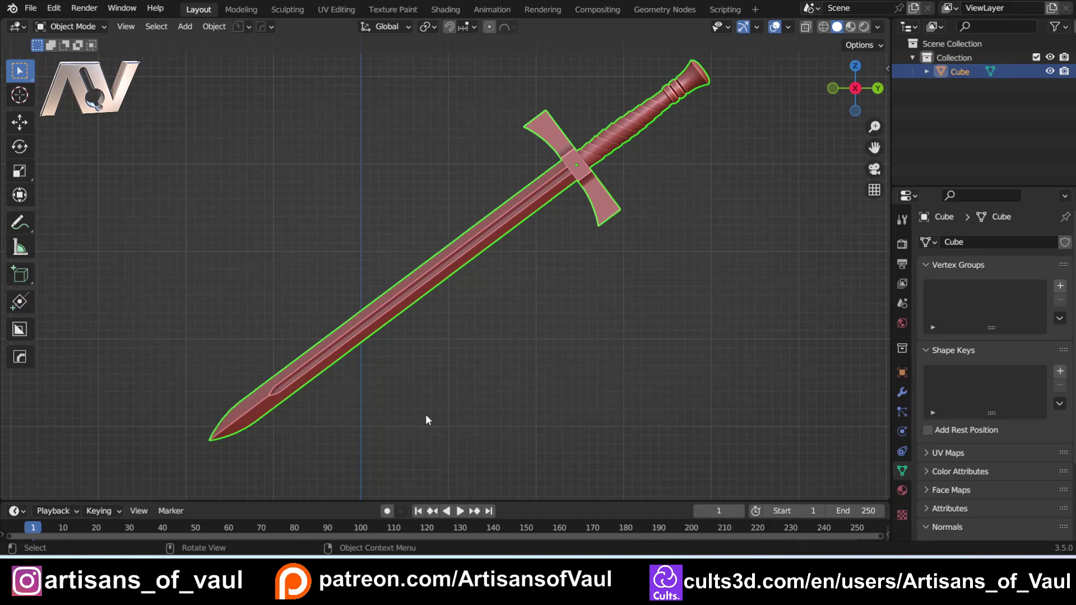
click(400, 433)
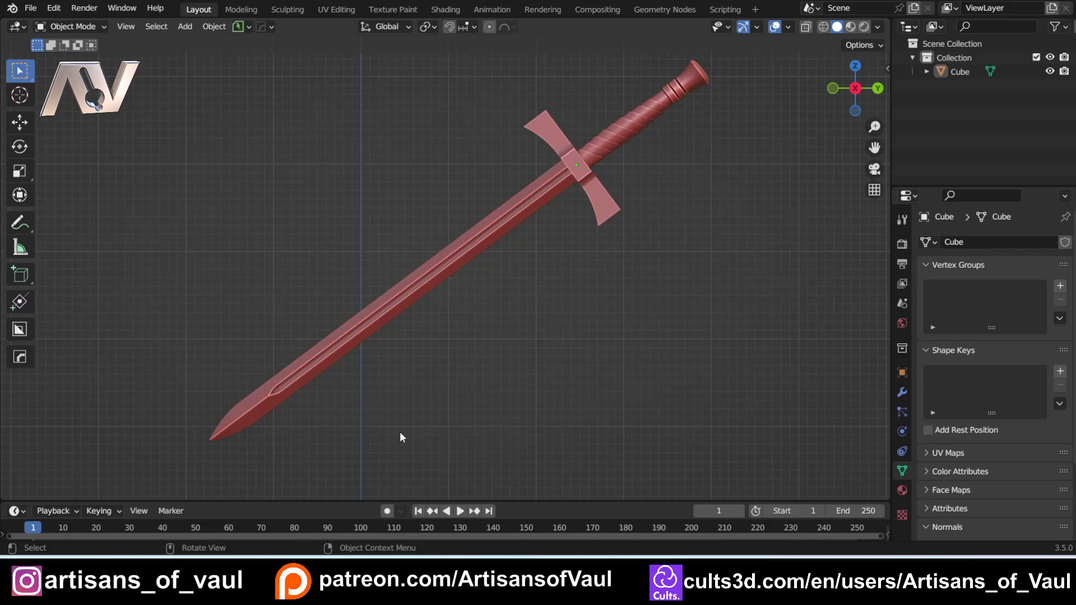
Add a plane-type metaball at the origin and rotate it 90° about the Y axis
scroll(399, 431, down, 2)
shift+middle_drag(367, 426, 435, 331)
scroll(392, 306, up, 3)
key(shift+a)
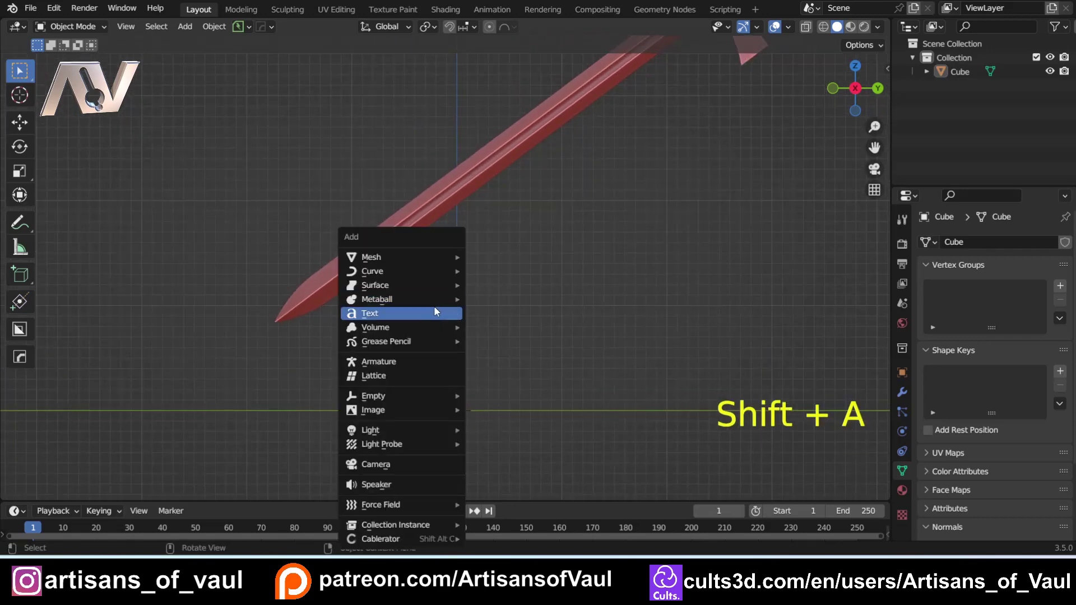
mouse_move(429, 298)
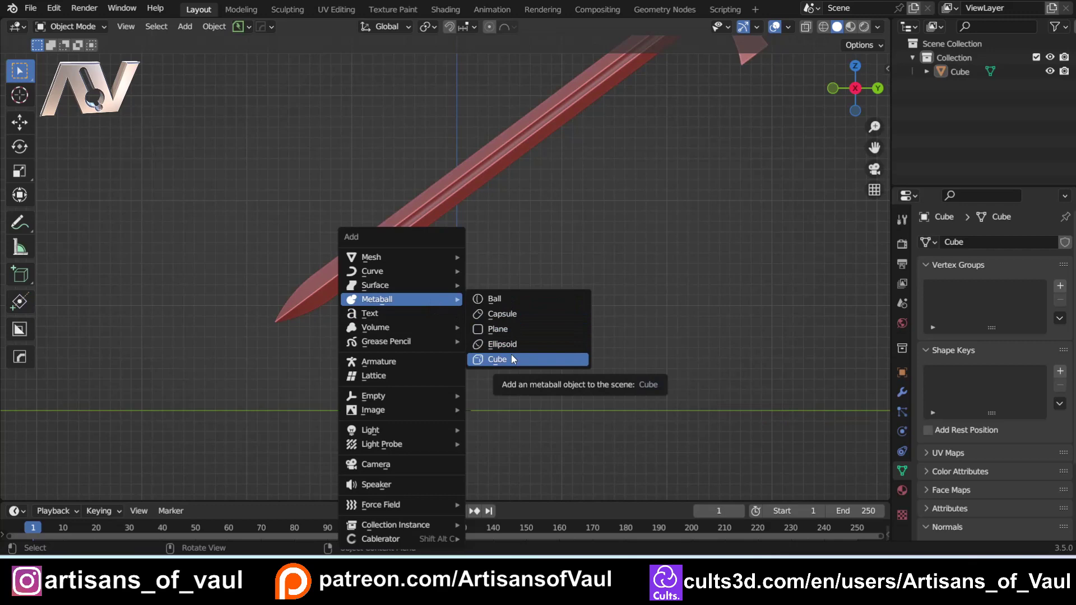
click(498, 329)
scroll(505, 371, up, 3)
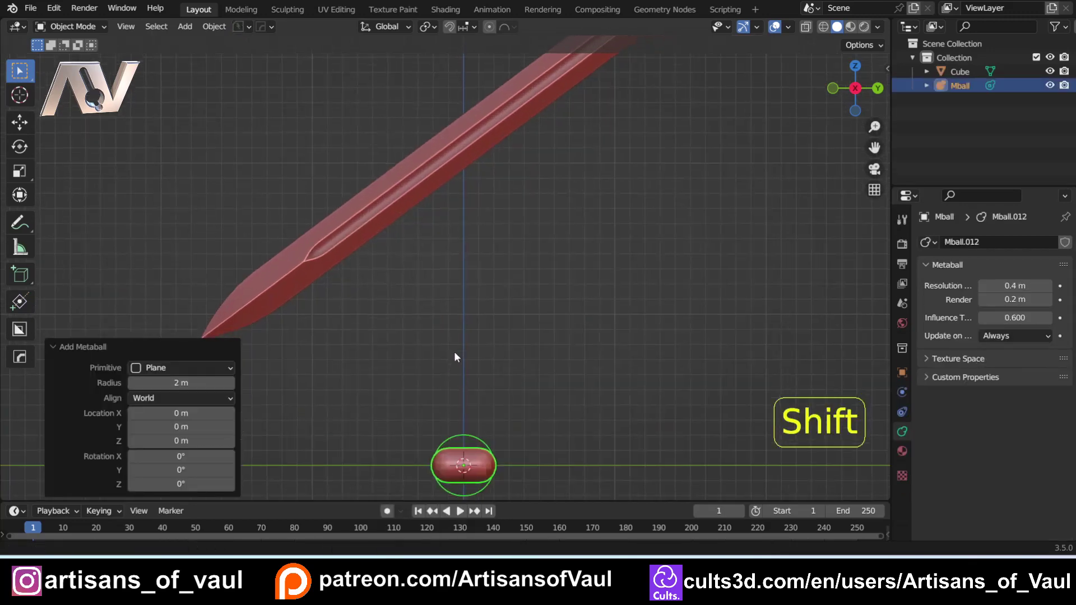
shift+middle_drag(454, 356, 538, 264)
text(ry)
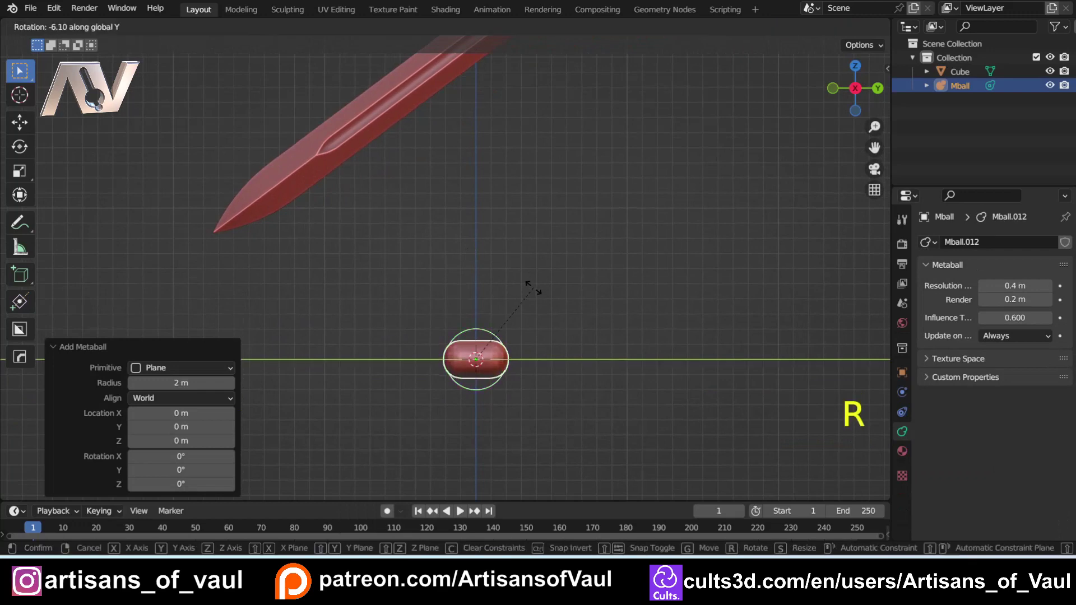
text(90)
key(Return)
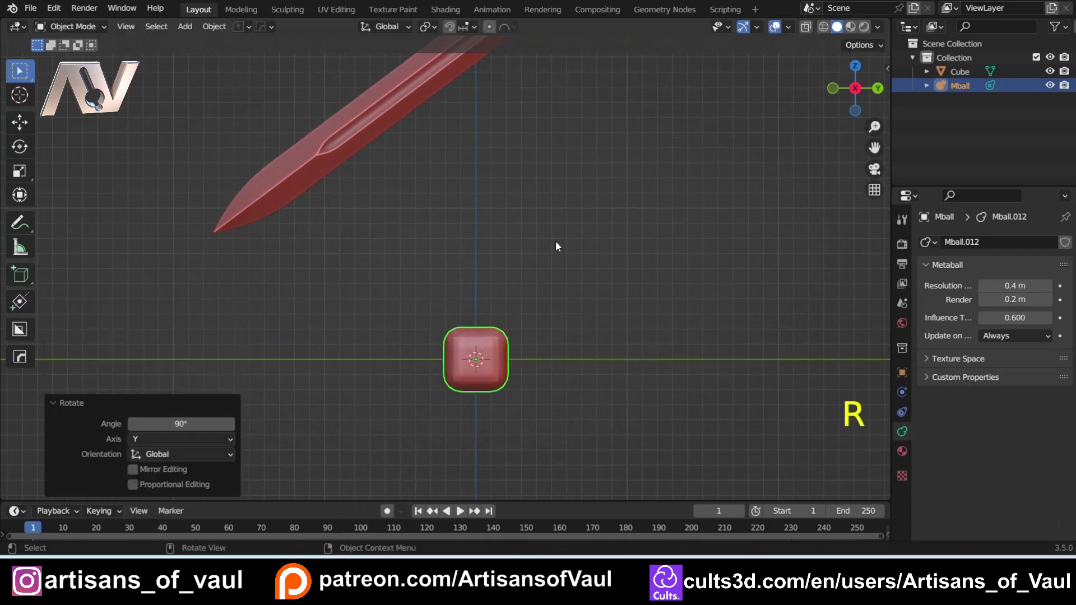
Stretch the plane metaball along the Y axis to about 2.37 times its width
key(s)
key(y)
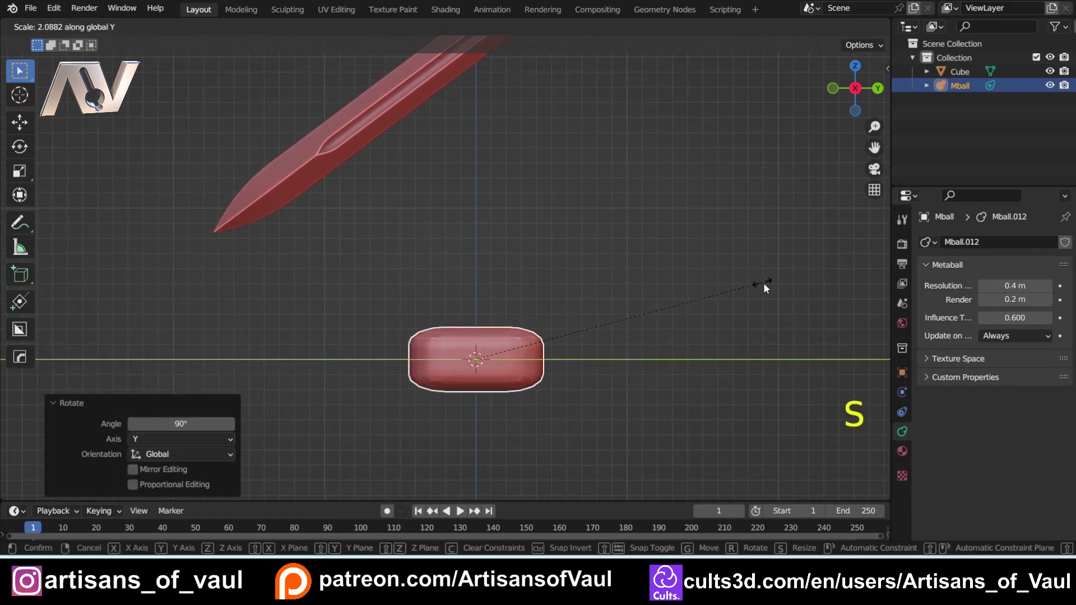
click(806, 297)
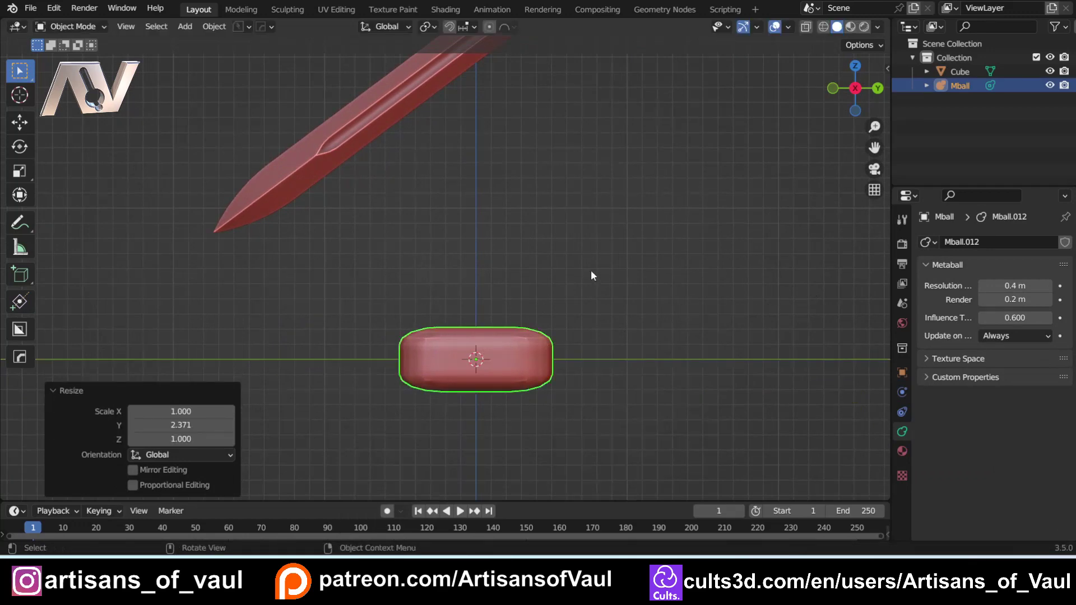
middle_drag(591, 270, 468, 277)
click(853, 86)
Place the stretched metaball over the blade near the sword's tip, rotating it about -36.3° in the side view to follow the blade
key(g)
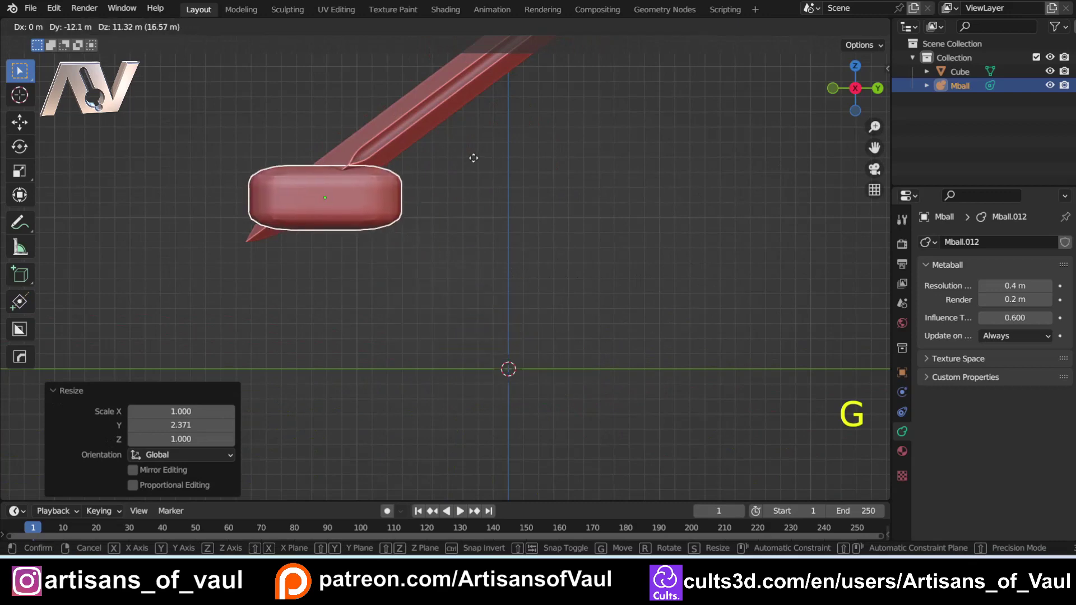
click(473, 159)
key(r)
click(568, 207)
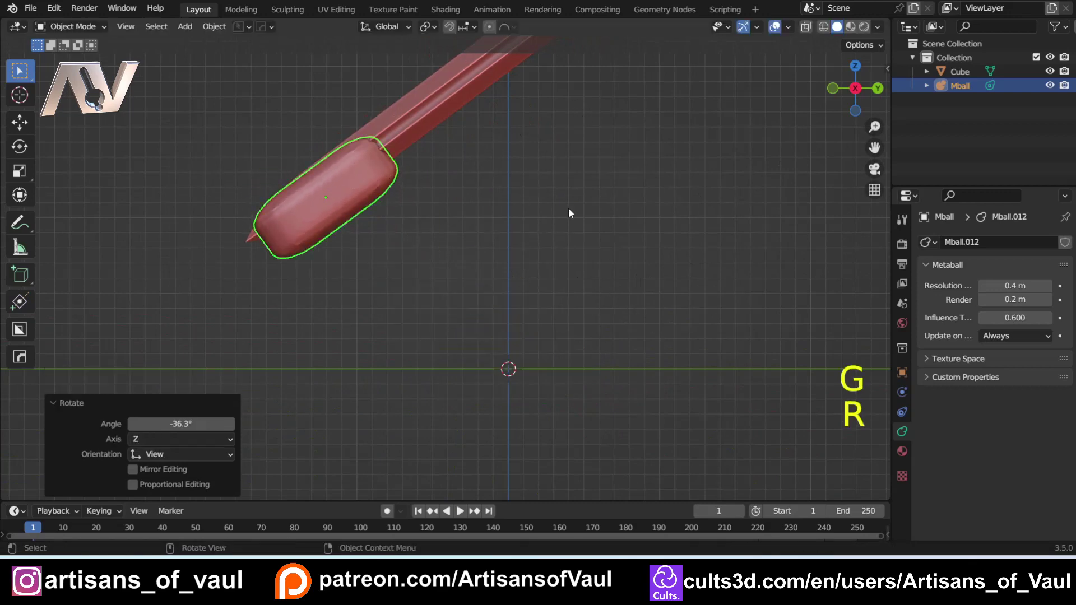
key(g)
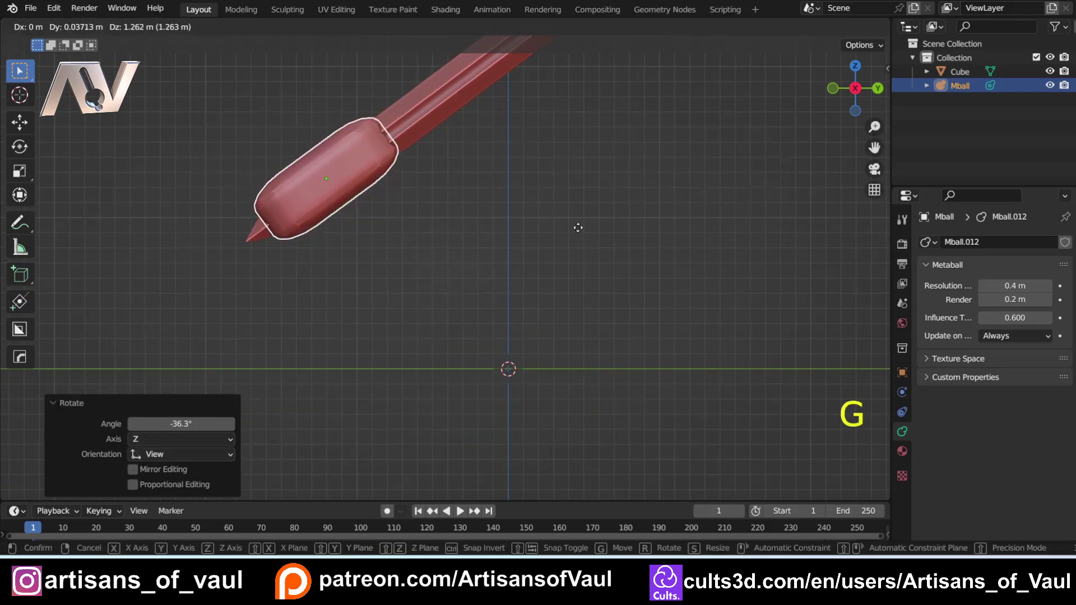
click(578, 229)
click(343, 251)
Add a capsule metaball, rotate it 90° about the Y axis and place it beneath the lower end of the blob on the blade
scroll(343, 251, up, 1)
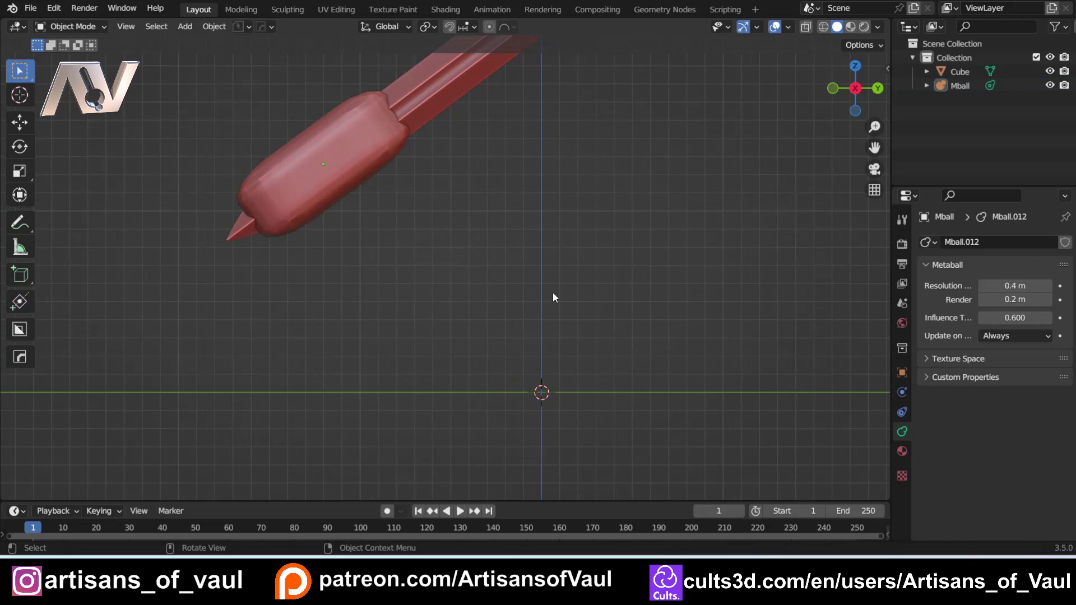
key(shift+a)
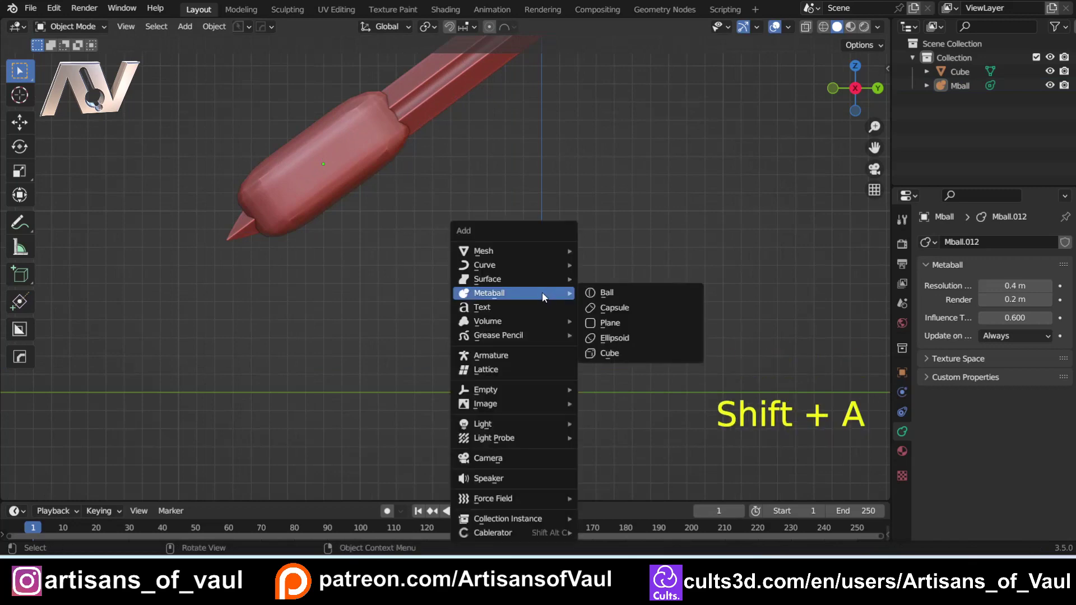
click(613, 308)
text(ry)
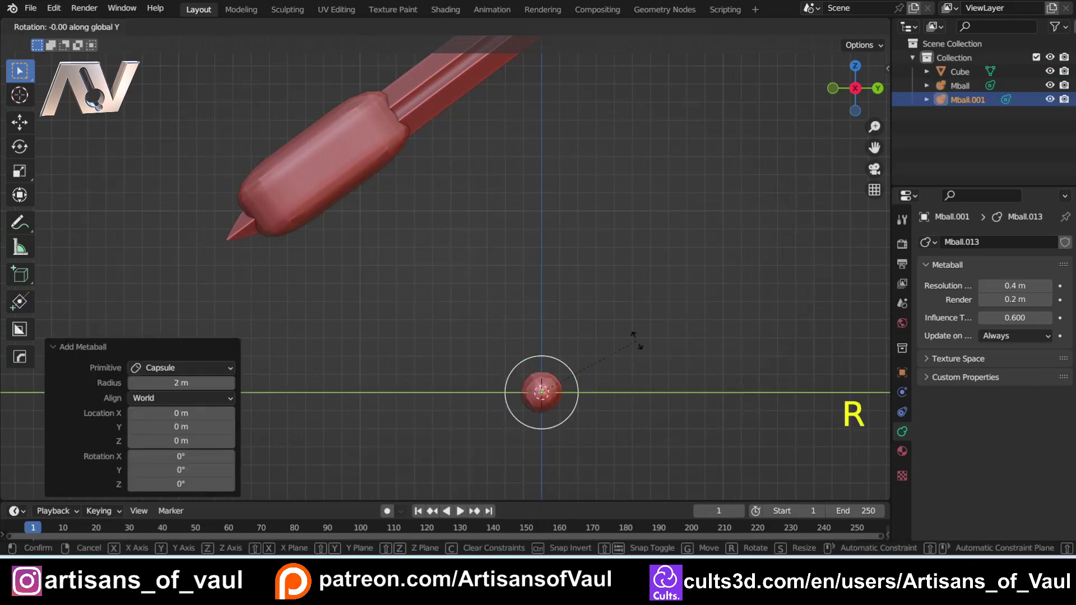
text(90)
key(Return)
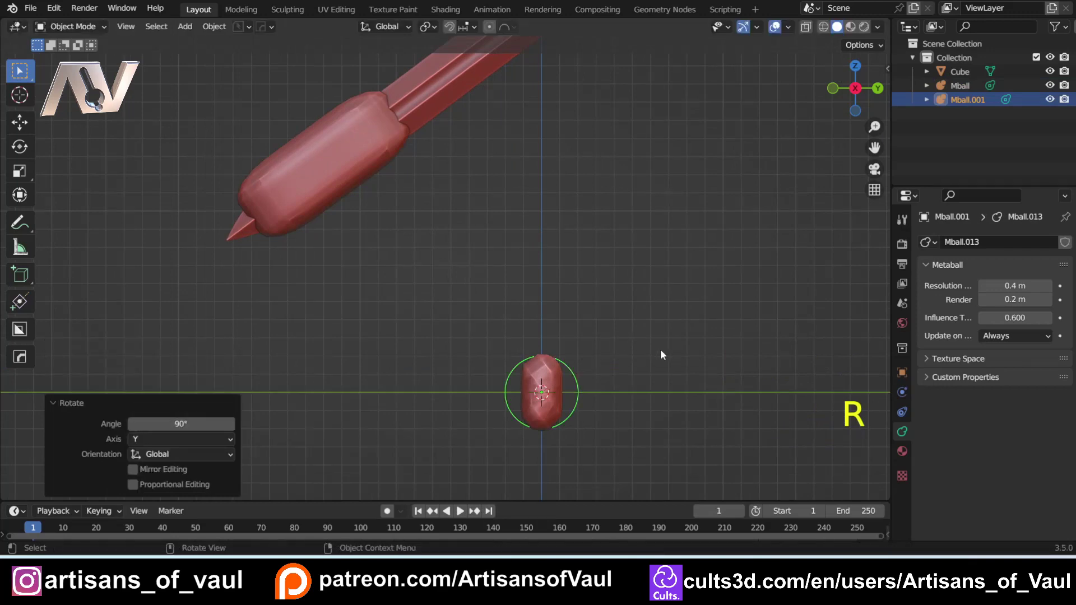
key(g)
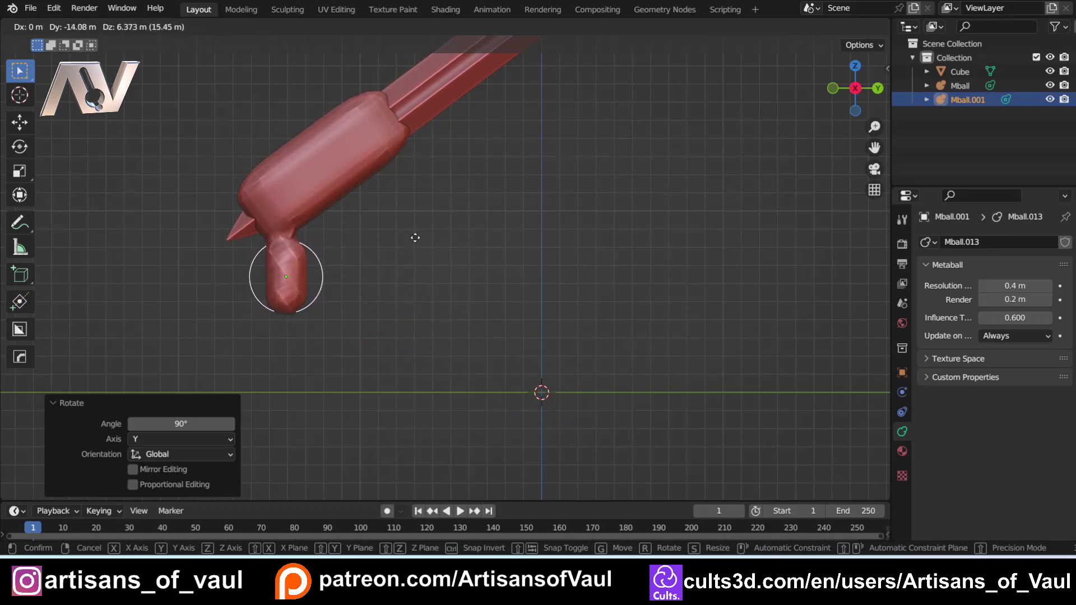
click(416, 237)
Set the metaball's viewport resolution to 0.05 m
shift+middle_drag(307, 214, 459, 243)
scroll(476, 247, up, 3)
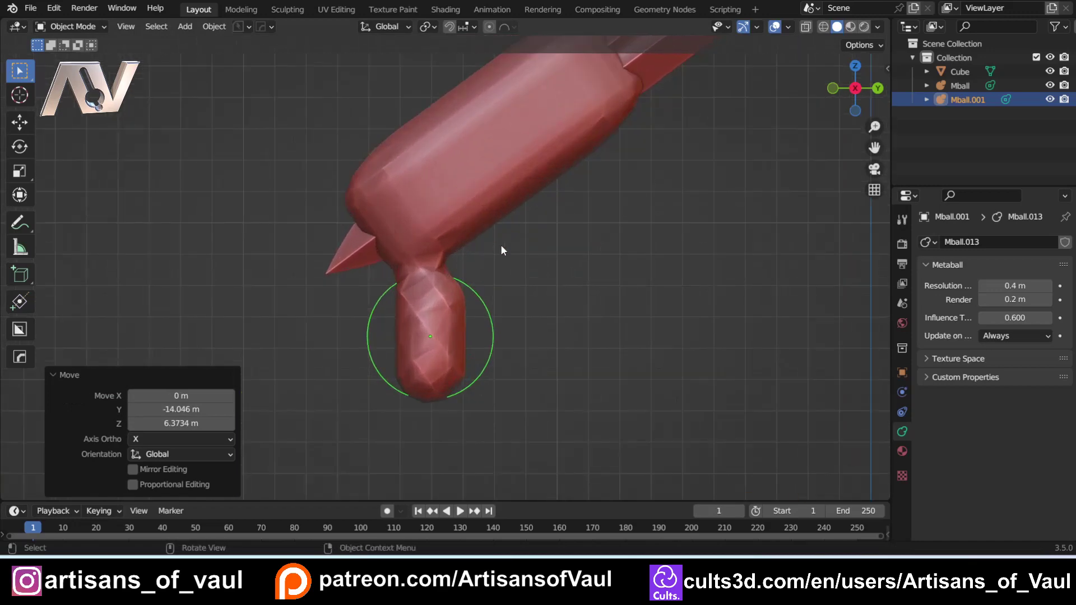
shift+middle_drag(537, 273, 530, 285)
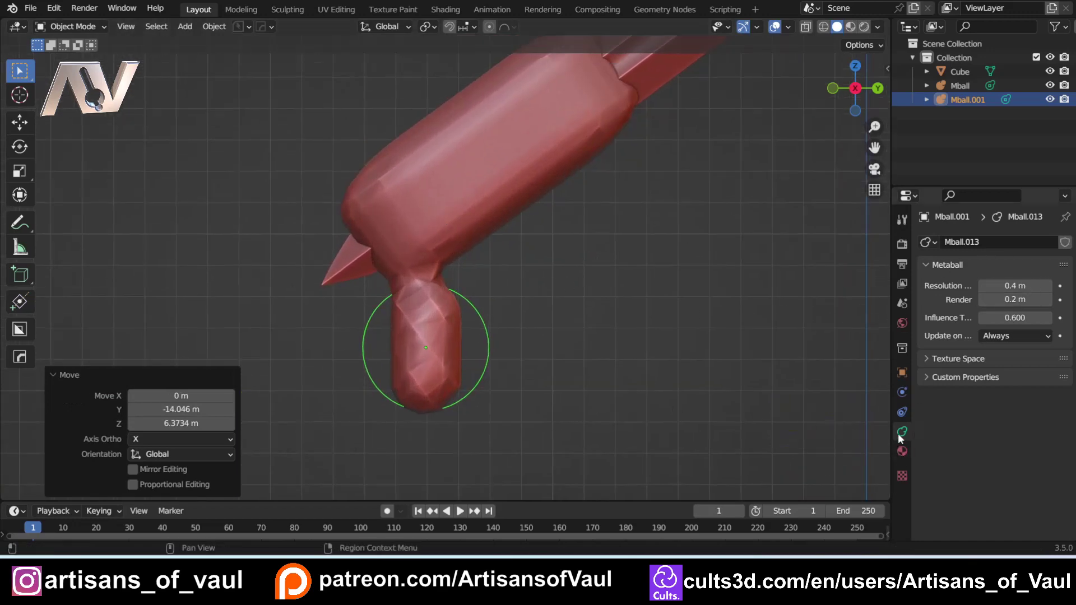
drag(1015, 286, 408, 281)
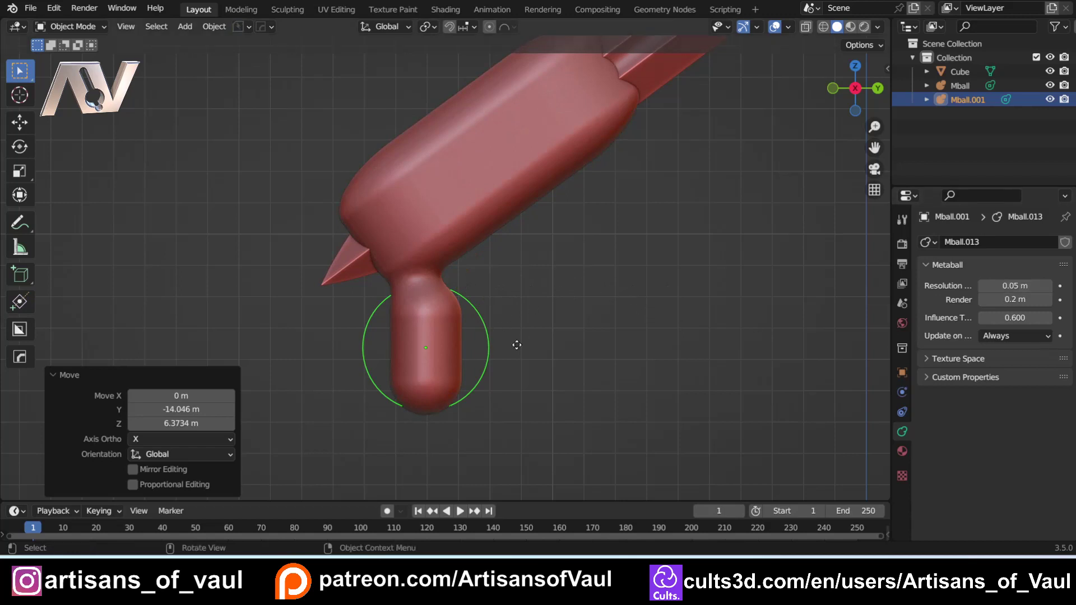
Scale the capsule down to about 0.545 and move it up so it merges with the blob's underside as a drip
key(g)
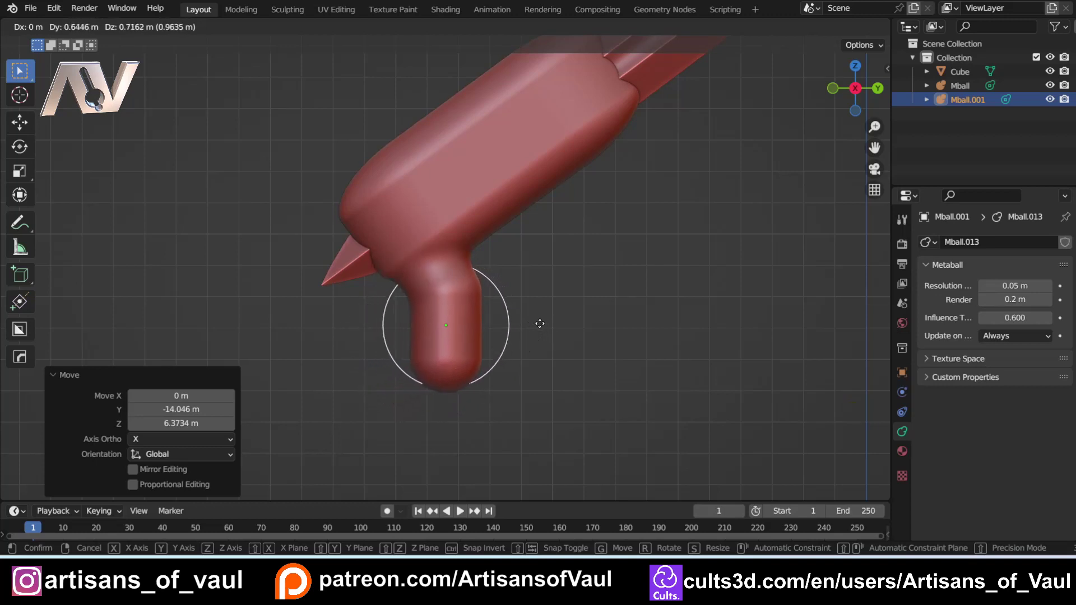
click(517, 359)
key(s)
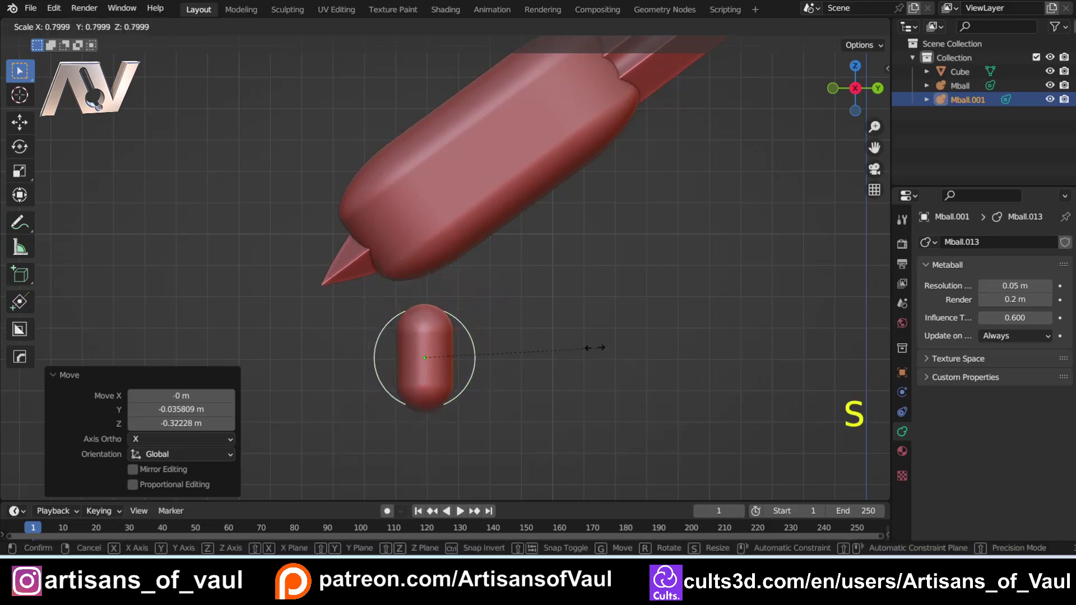
click(541, 343)
key(g)
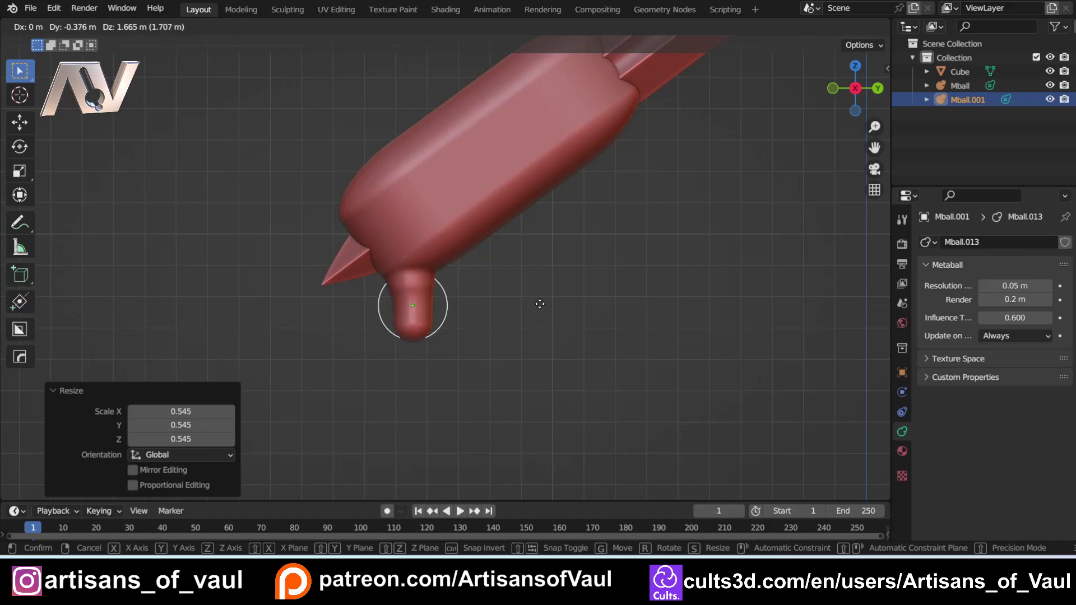
click(540, 304)
Add a ball metaball and place it at the lower end of the capsule to form a rounded drop
scroll(540, 304, down, 4)
click(586, 339)
shift+middle_drag(627, 320, 573, 254)
key(shift+a)
mouse_move(573, 253)
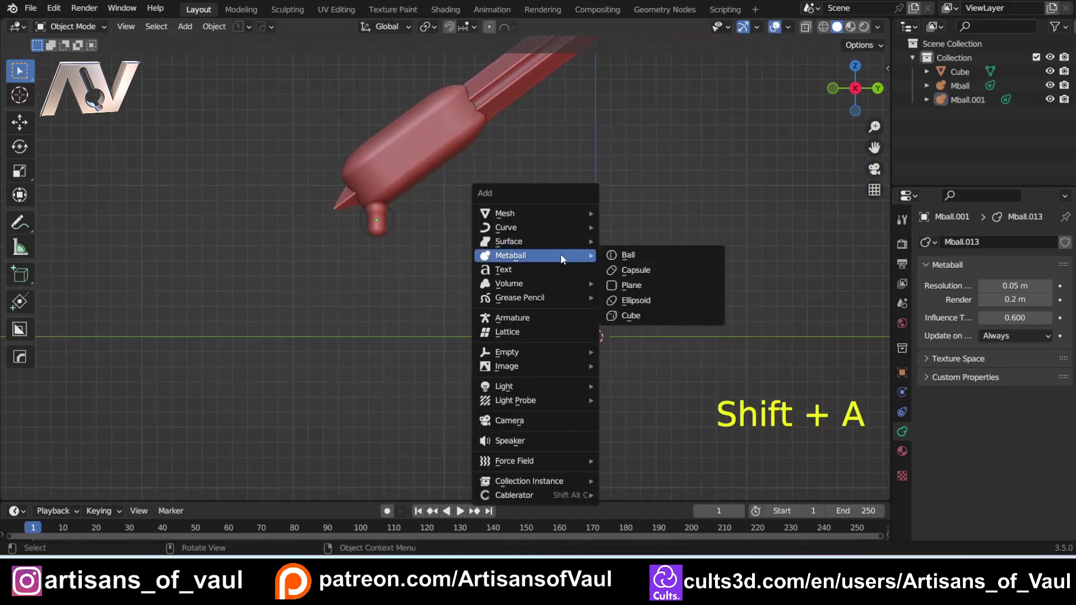
click(628, 255)
scroll(644, 313, up, 4)
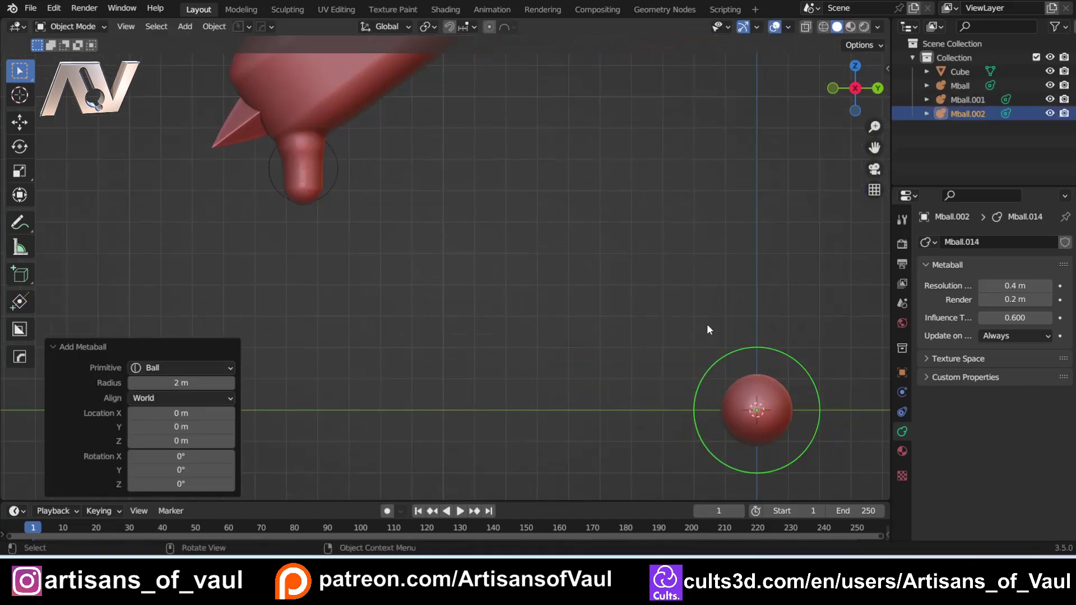
key(g)
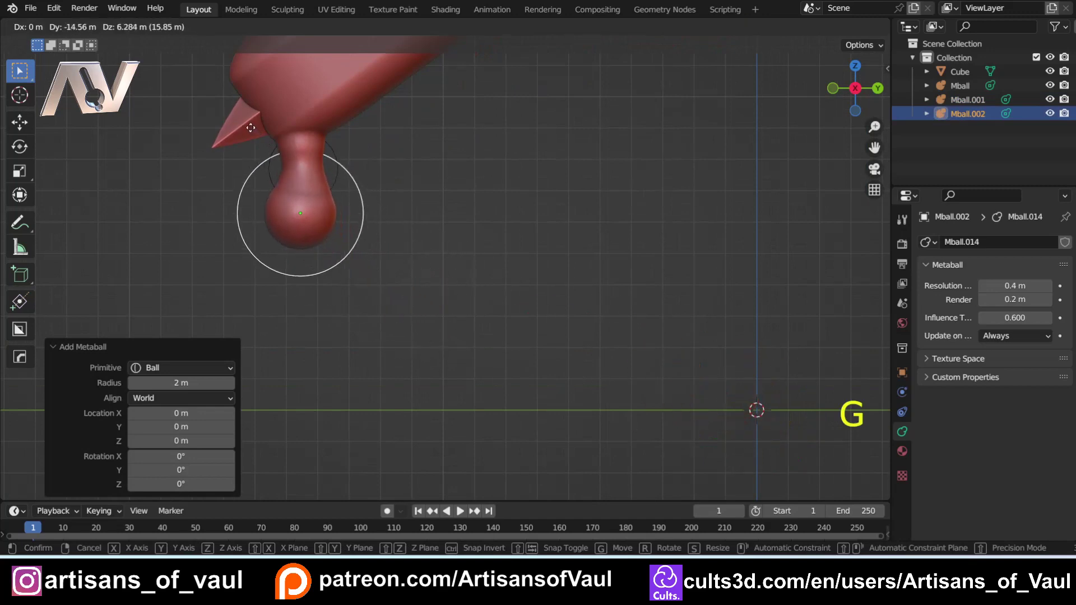
click(251, 128)
Scale the capsule and ball together to about 0.786 and move them up against the blob's underside
shift+middle_drag(380, 160, 425, 272)
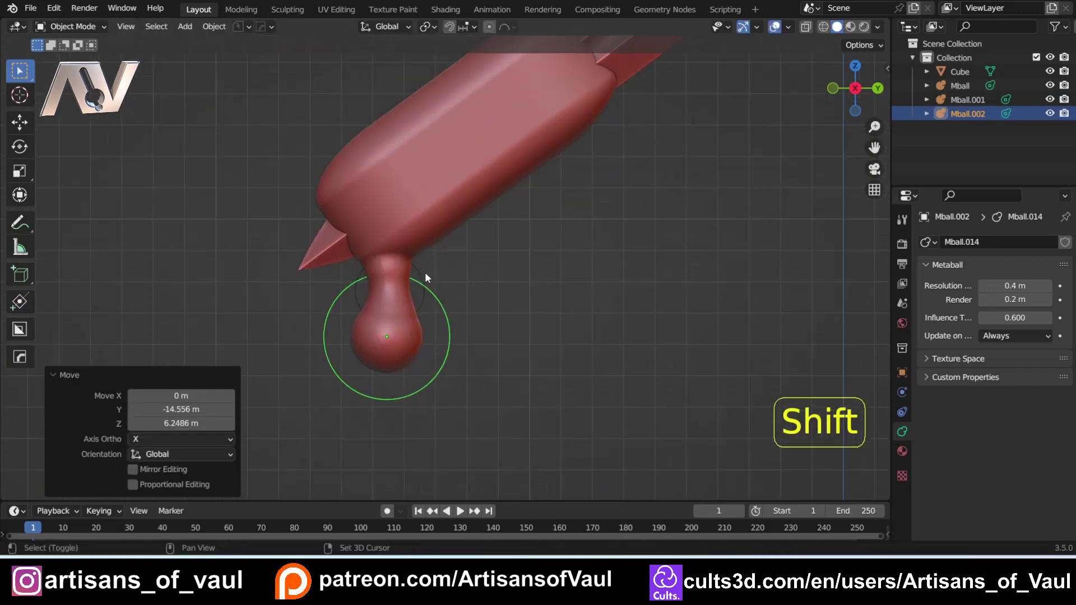
shift+click(424, 276)
scroll(505, 297, up, 2)
key(s)
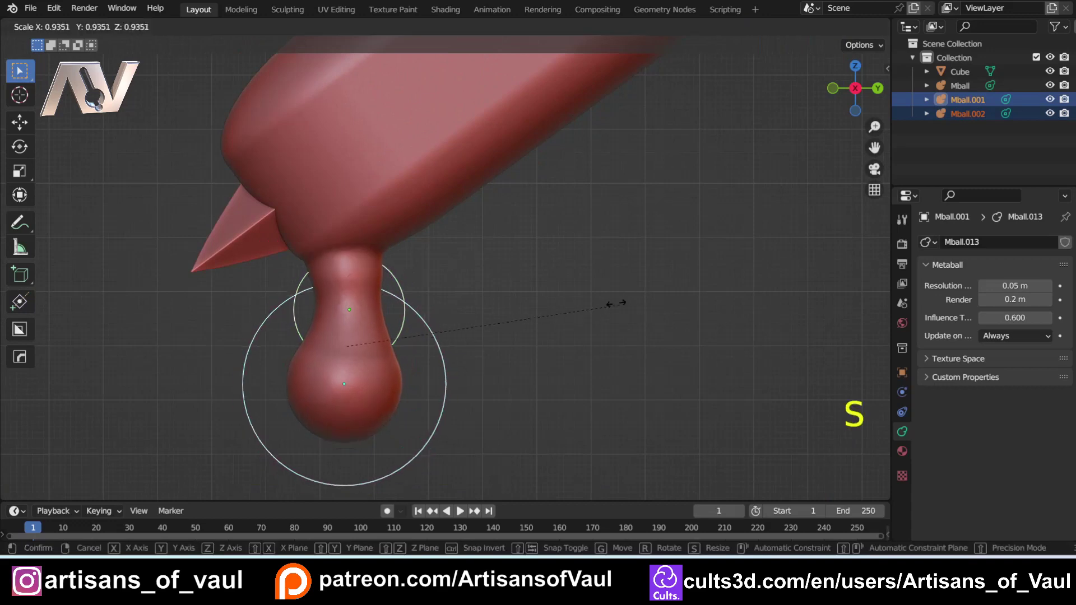
click(589, 324)
key(g)
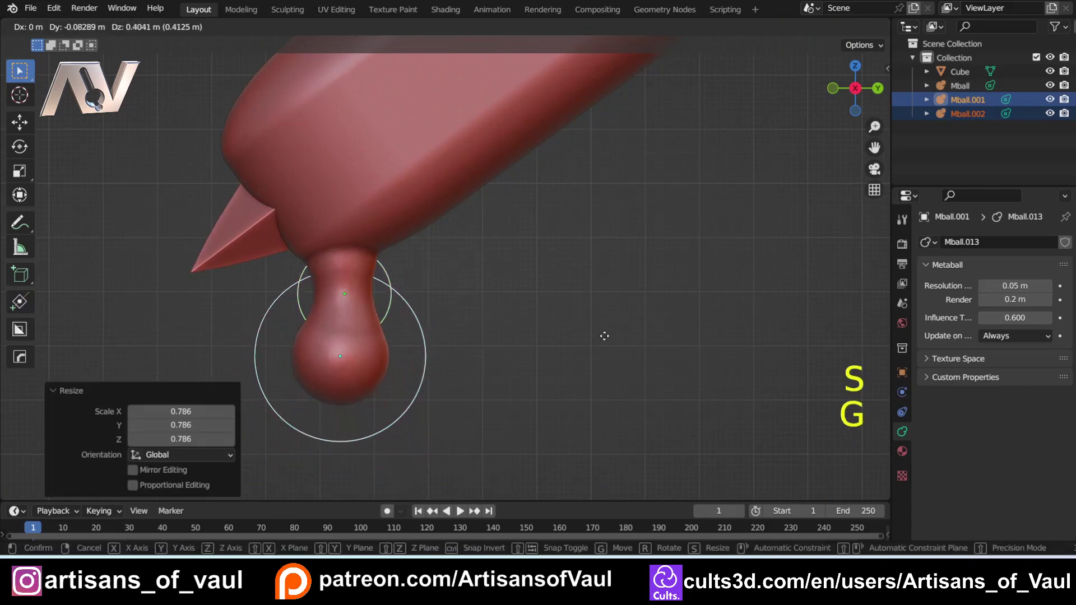
click(605, 326)
click(375, 359)
key(g)
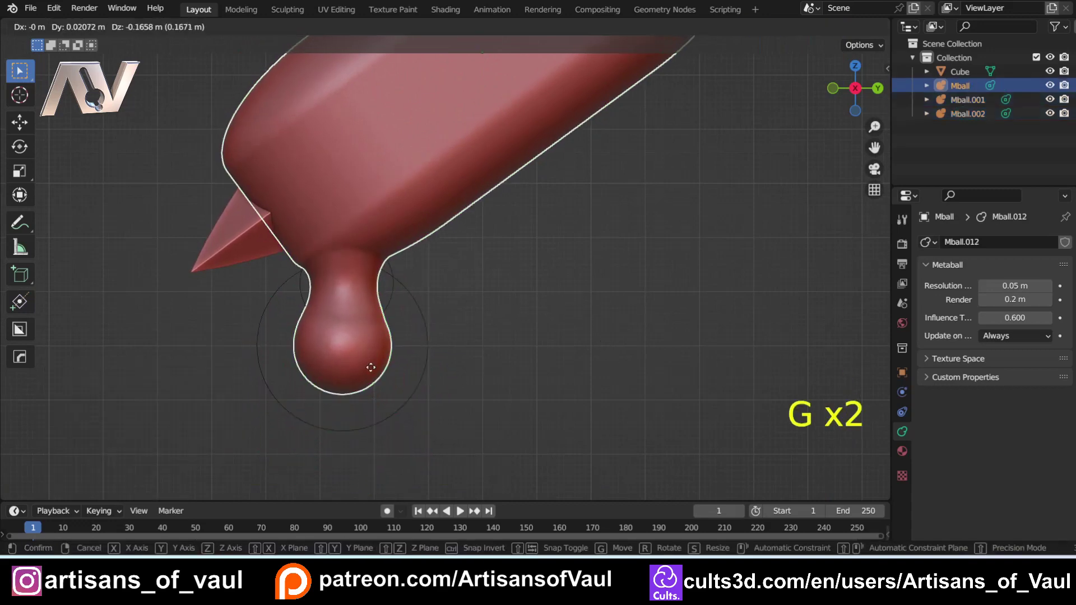
click(371, 363)
click(487, 335)
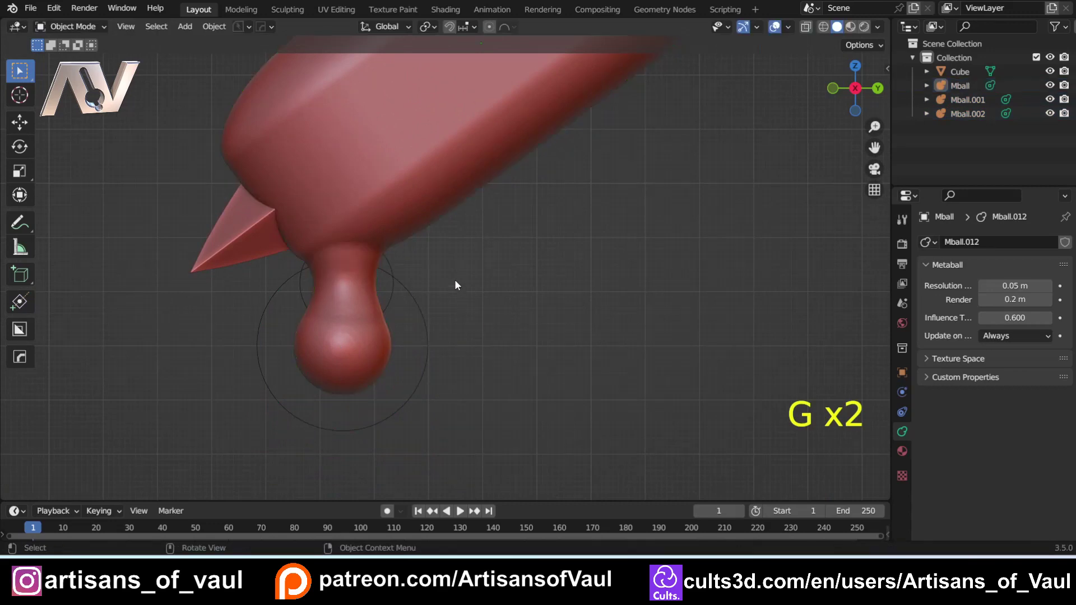
shift+middle_drag(408, 252, 486, 345)
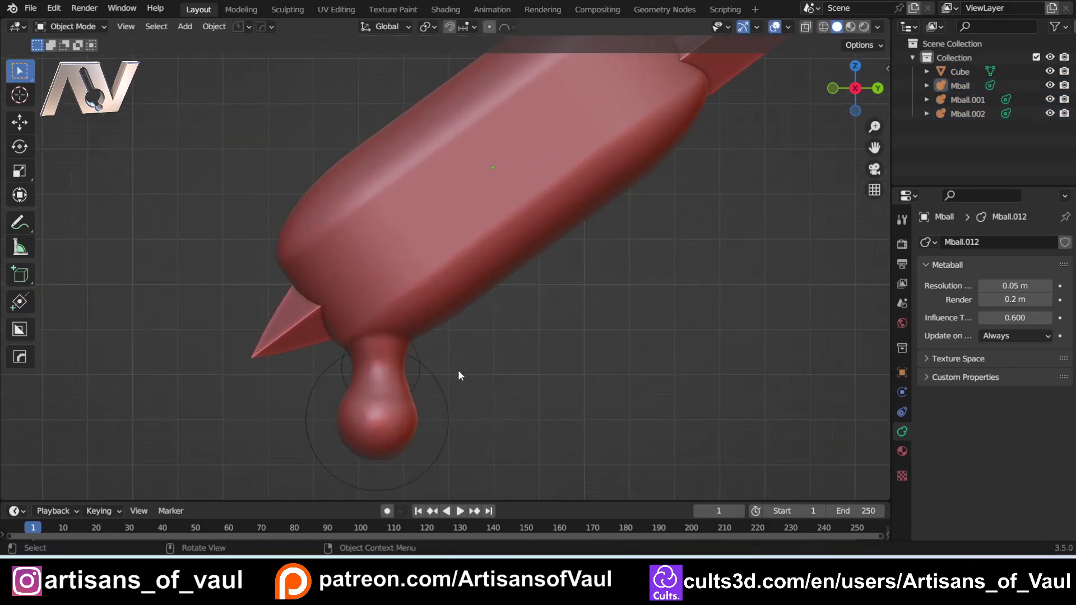
click(422, 361)
click(418, 352)
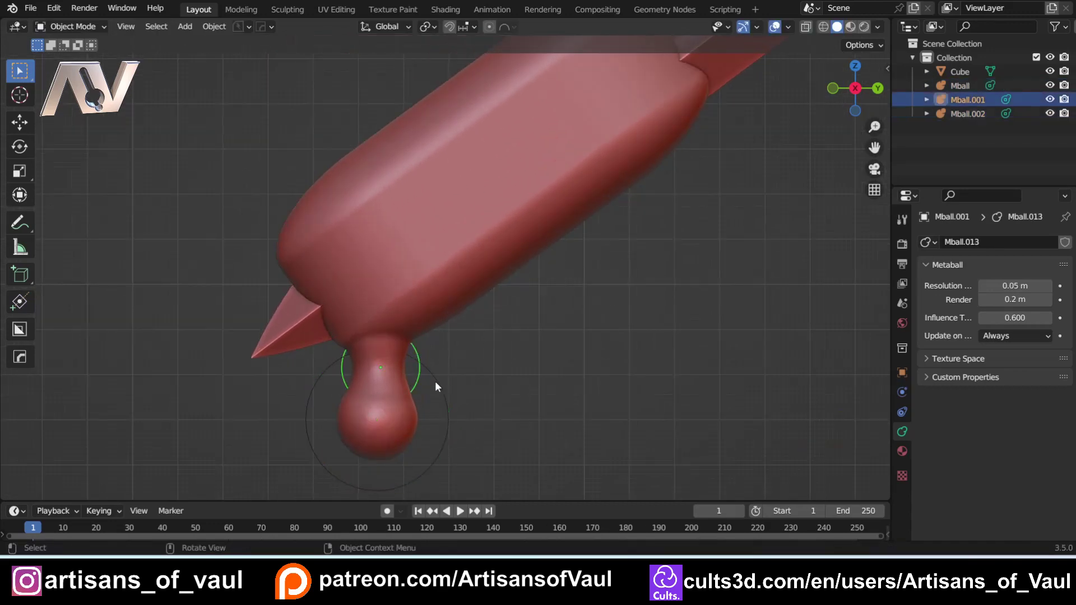
click(422, 298)
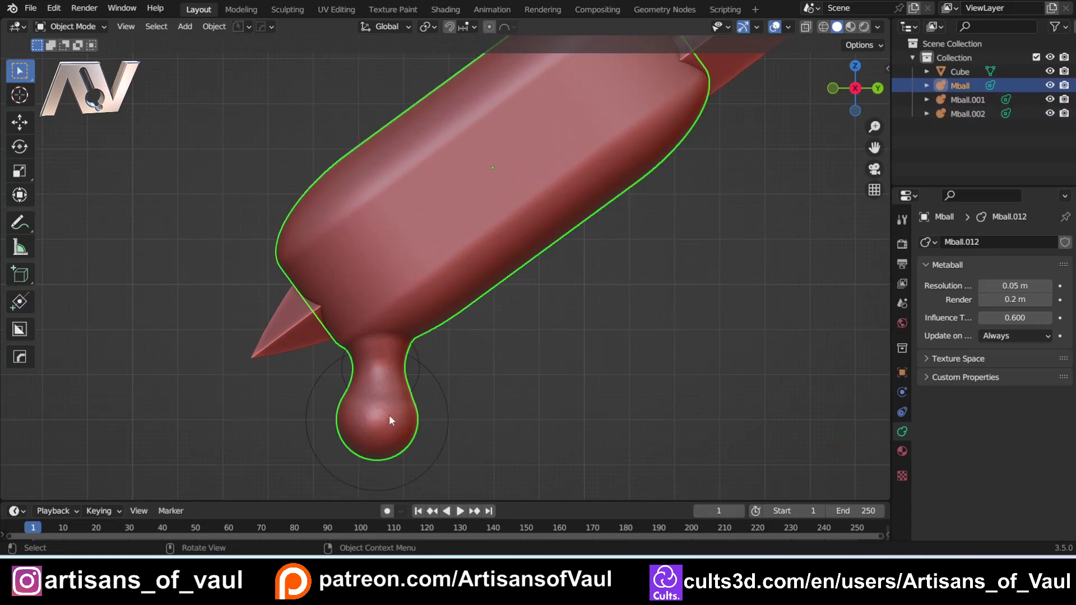
shift+middle_drag(384, 428, 397, 351)
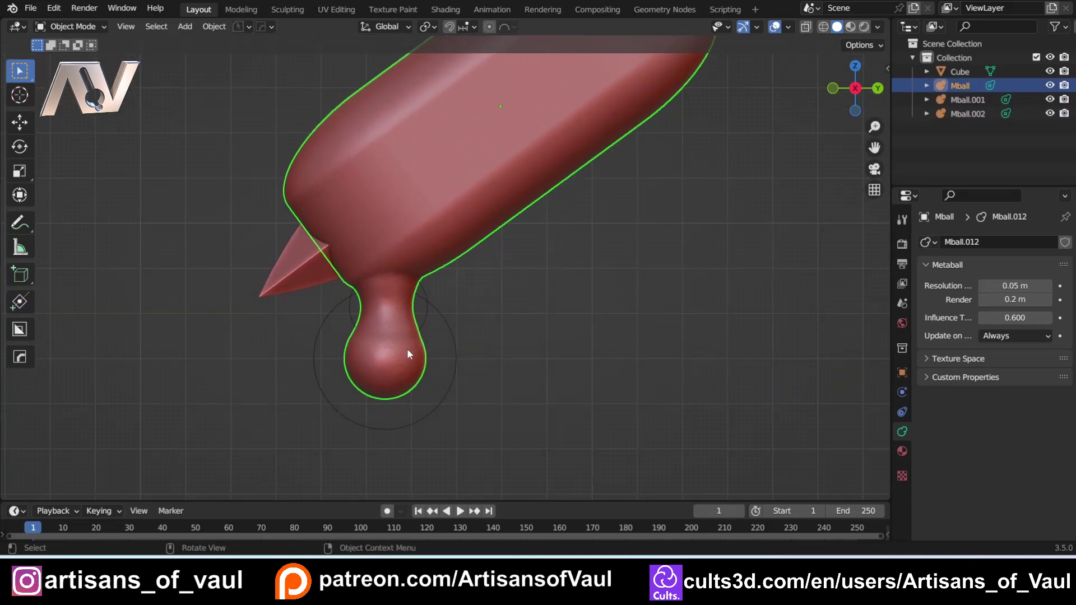
key(g)
right_click(409, 341)
Move the drip's ball down about 0.47 m to lengthen the drip
click(454, 336)
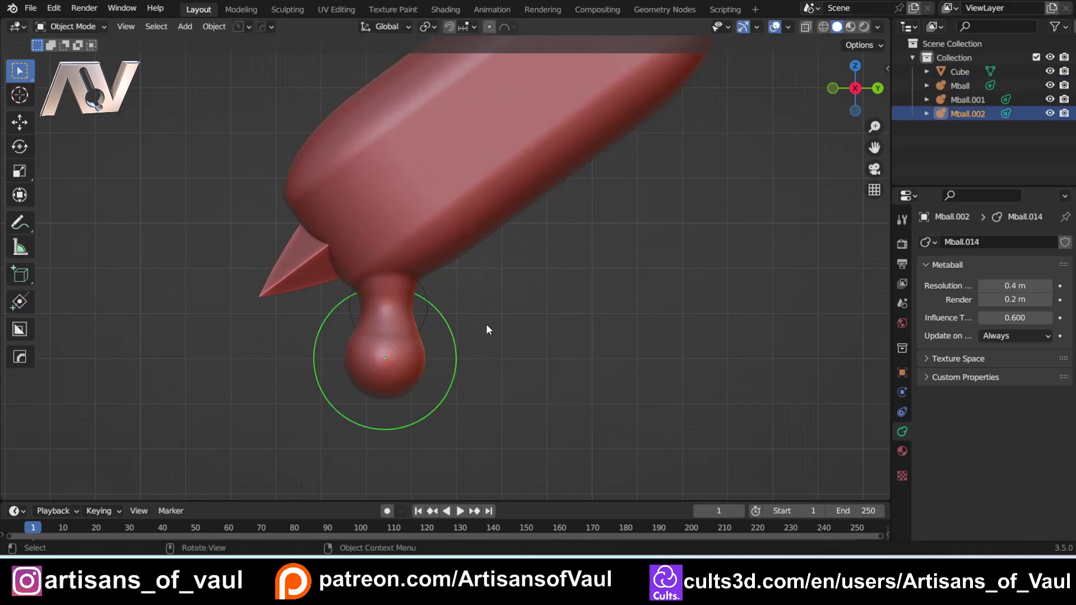
key(g)
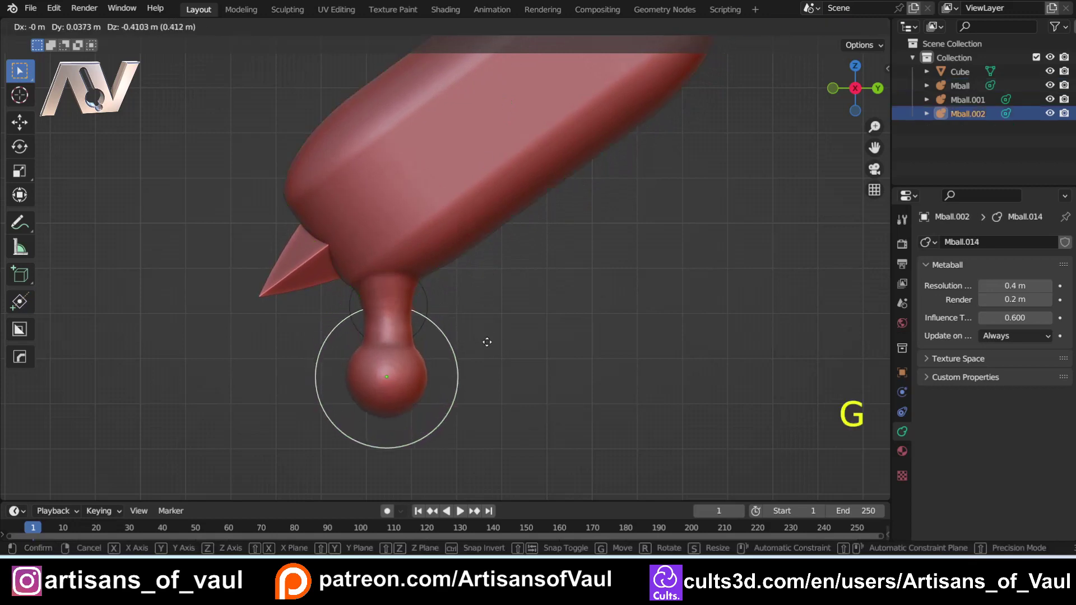
click(455, 327)
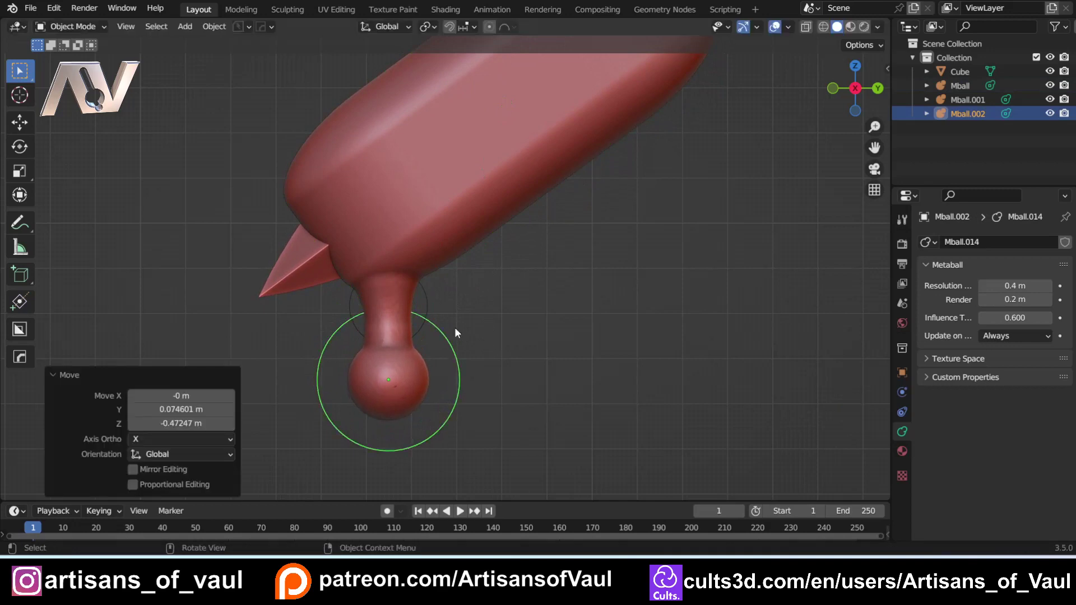
Duplicate the drip's capsule and ball together, placing the copy about 2.09 m along Y and 1.27 m up
click(445, 343)
shift+click(445, 343)
key(shift+d)
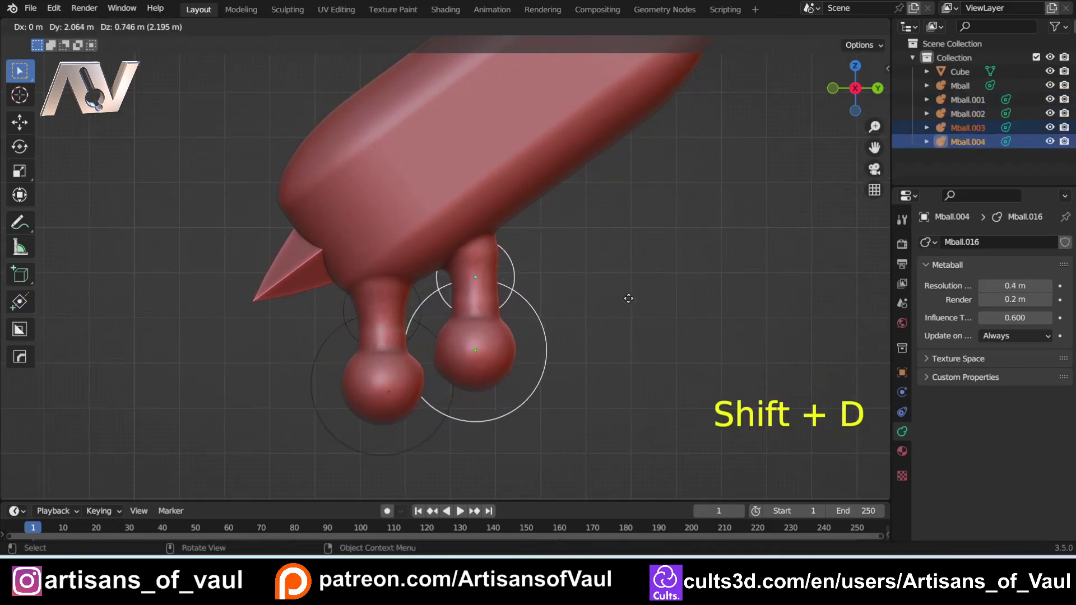
click(627, 278)
Scale the duplicated drip to 0.736 and move it slightly down and back against the blob's underside
key(s)
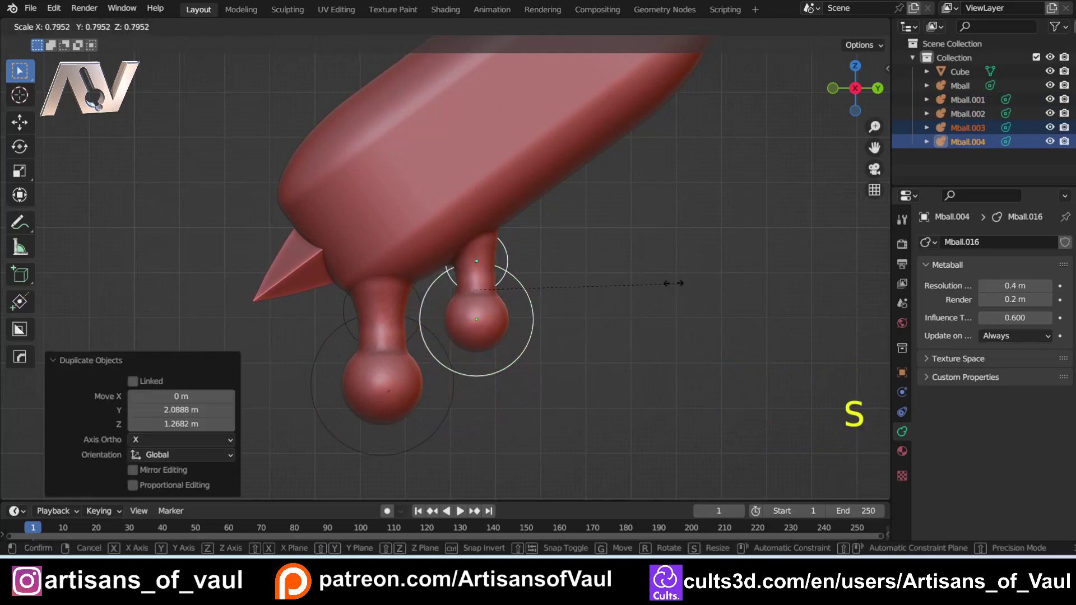
click(661, 283)
key(g)
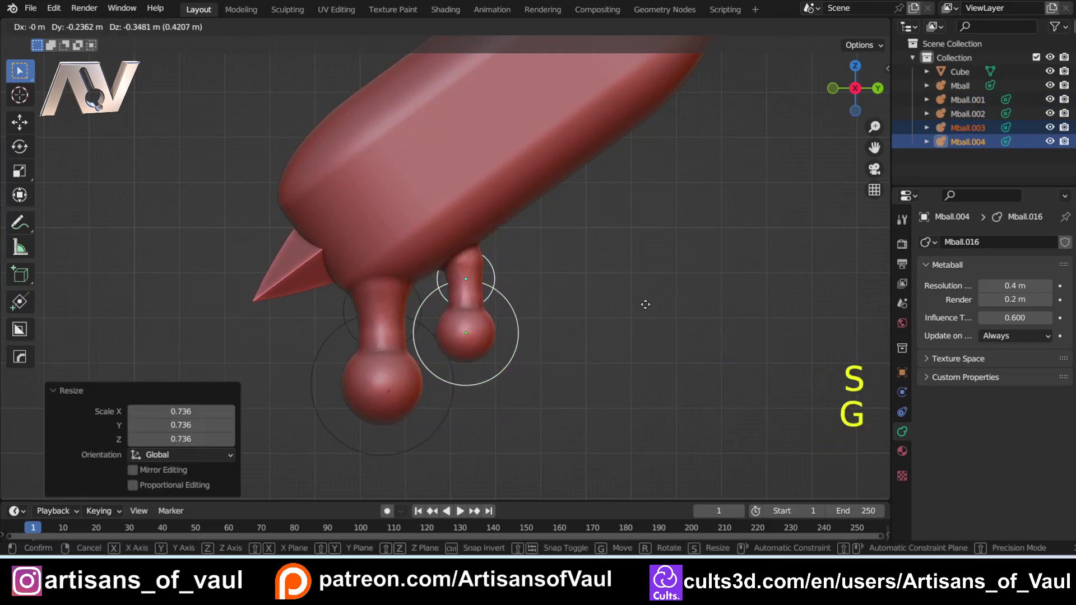
click(636, 307)
Shift the first drip's capsule and ball slightly toward the blade tip, away from the smaller drip
click(421, 328)
key(g)
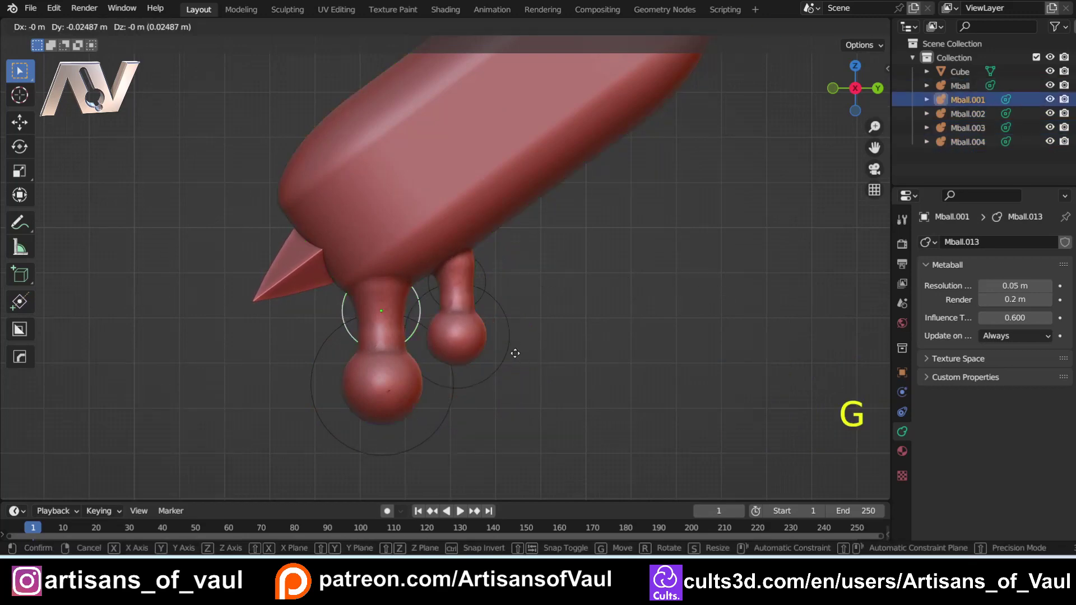
click(500, 364)
click(443, 419)
key(g)
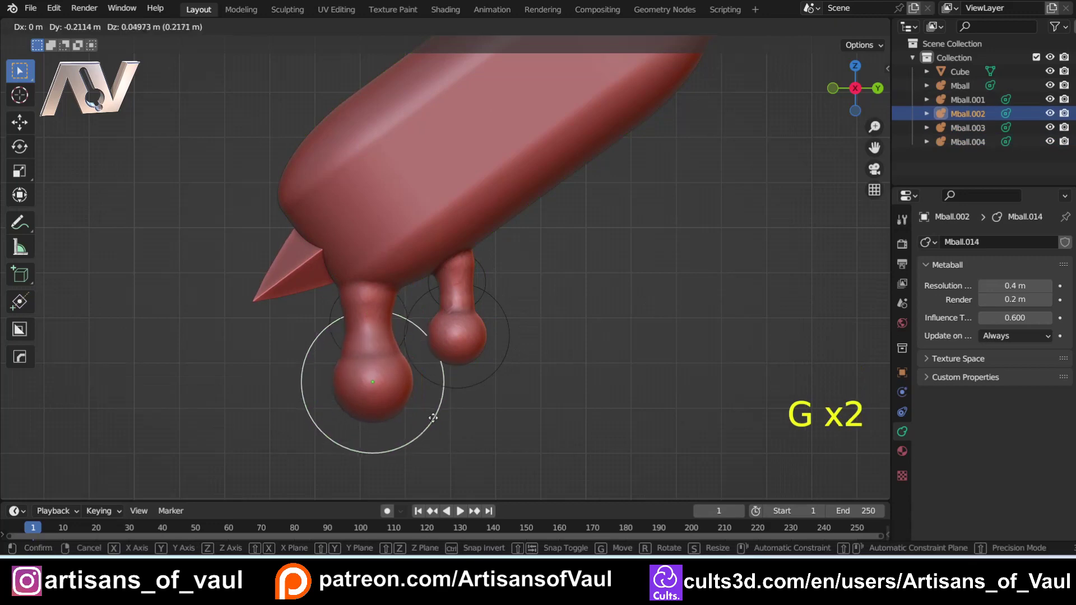
click(431, 415)
Reposition the smaller drip's capsule and stretch it along the Z axis
click(462, 272)
click(485, 281)
key(g)
click(479, 268)
key(s)
key(z)
click(548, 262)
Move the smaller drip's ball slightly down to lengthen that drip
click(506, 364)
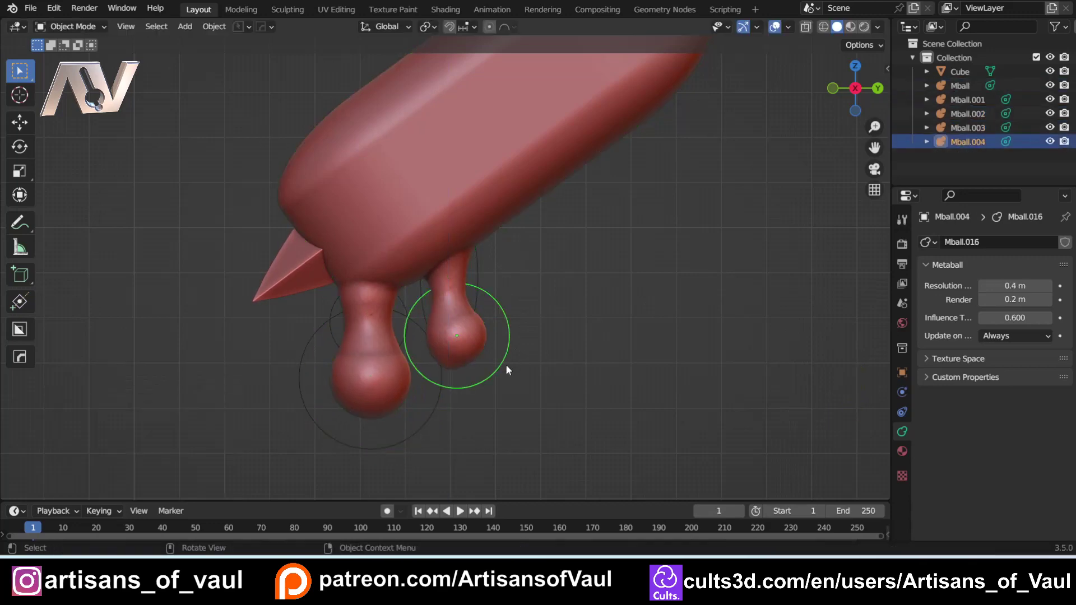
key(g)
click(508, 389)
click(515, 266)
Add a ball metaball and place it beside the blob's tip end, about -18.16 m in Y and 11.44 m in Z
scroll(532, 272, down, 6)
shift+middle_drag(587, 326, 569, 266)
key(shift+a)
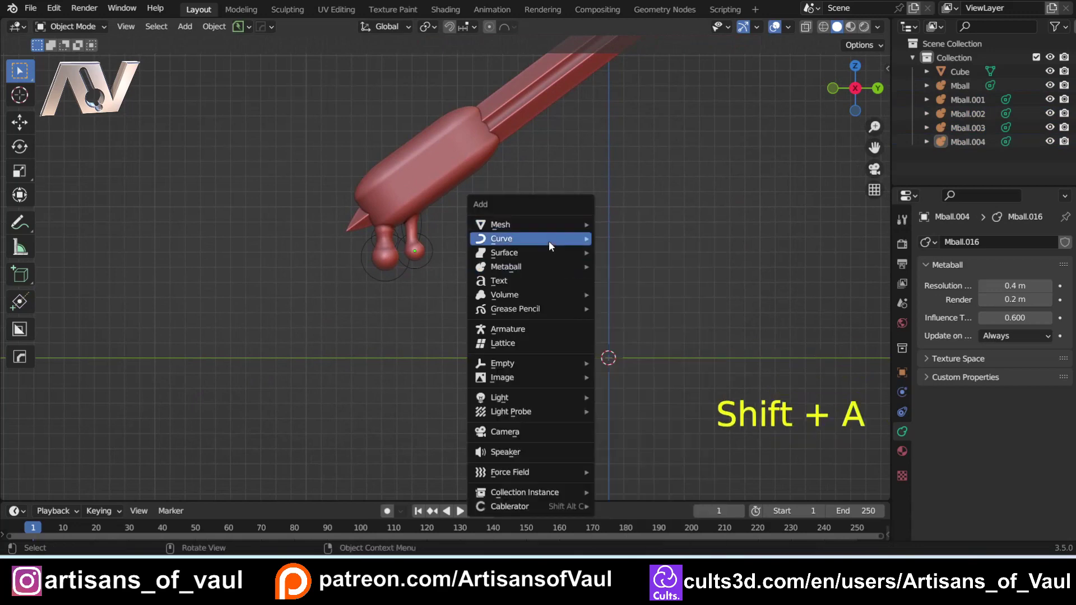
mouse_move(539, 266)
click(634, 266)
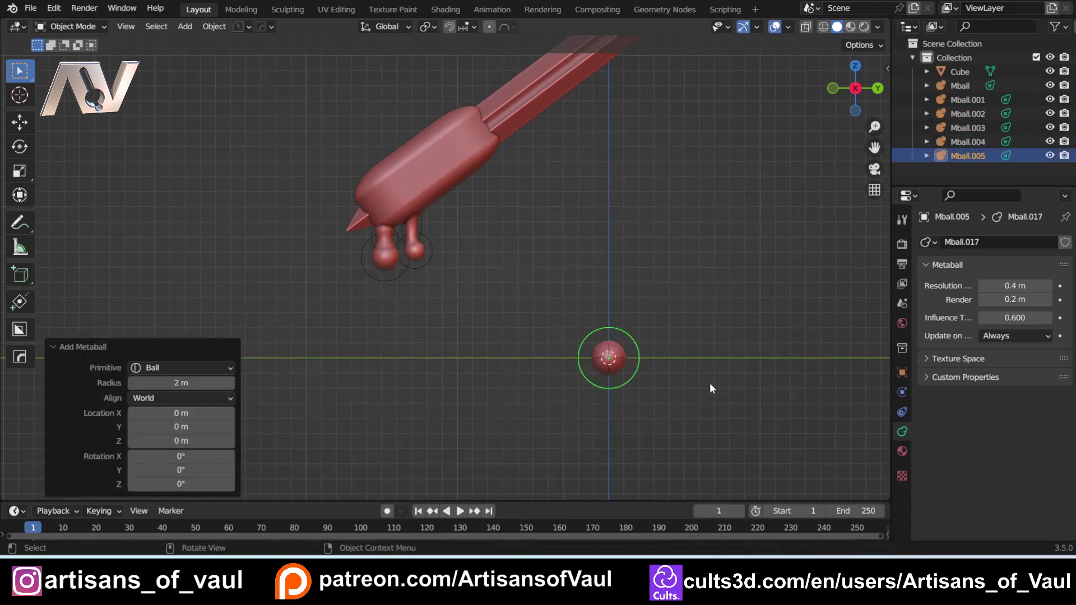
key(g)
click(436, 207)
shift+middle_drag(359, 164, 471, 242)
scroll(453, 217, up, 7)
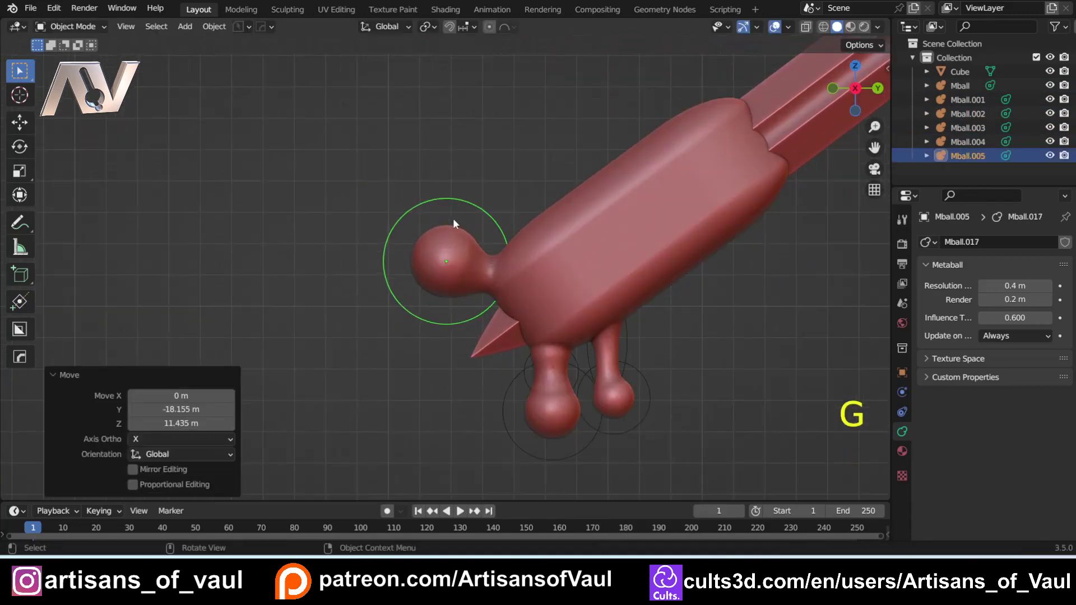
shift+middle_drag(491, 145, 449, 167)
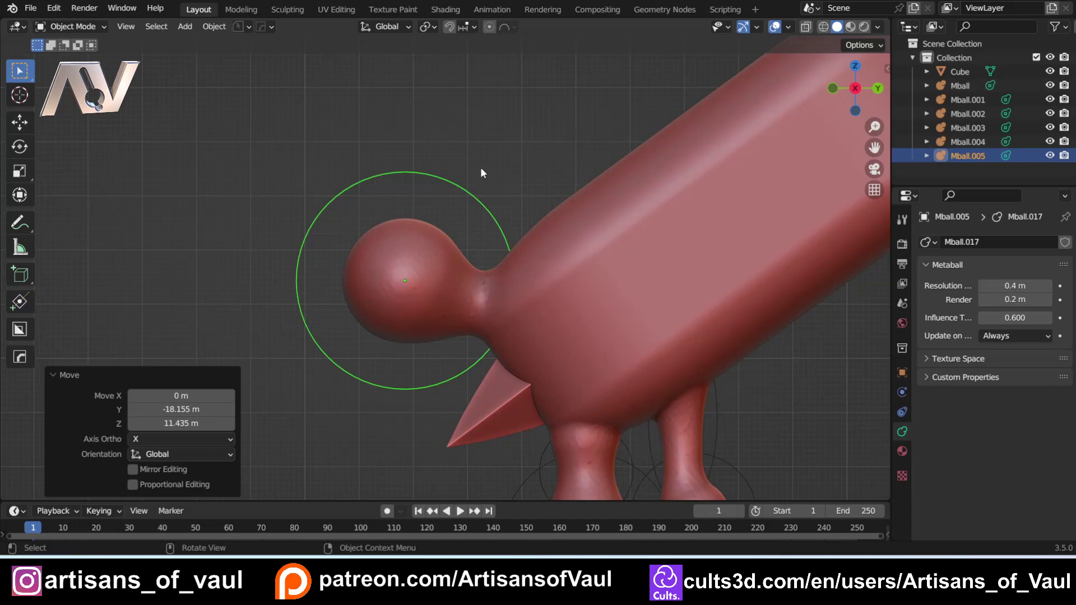
Make the new ball a negative metaball and set its viewport resolution to 0.05 m
key(Tab)
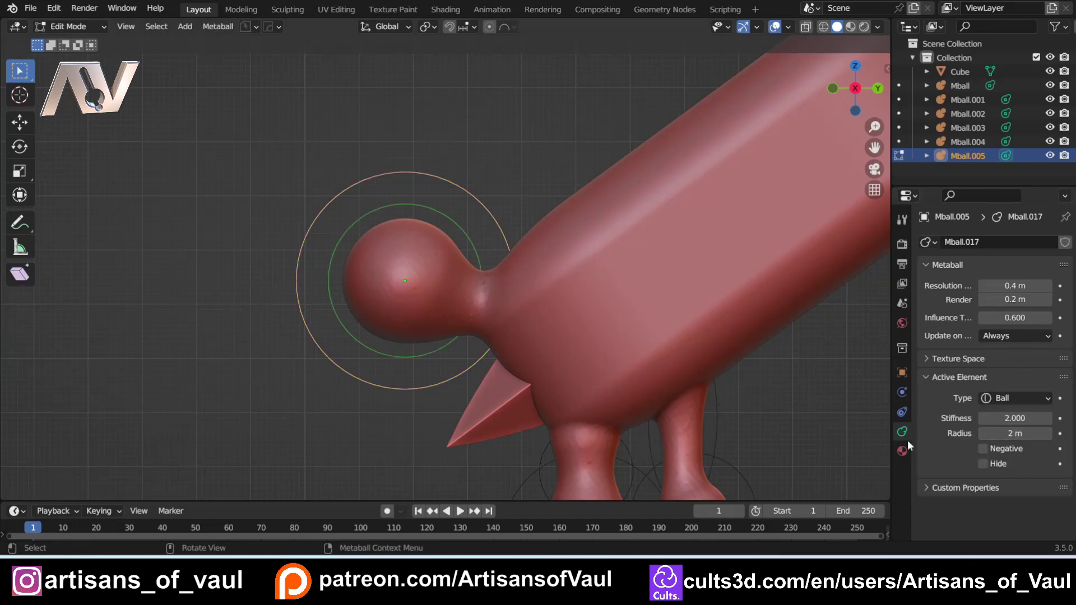
click(984, 449)
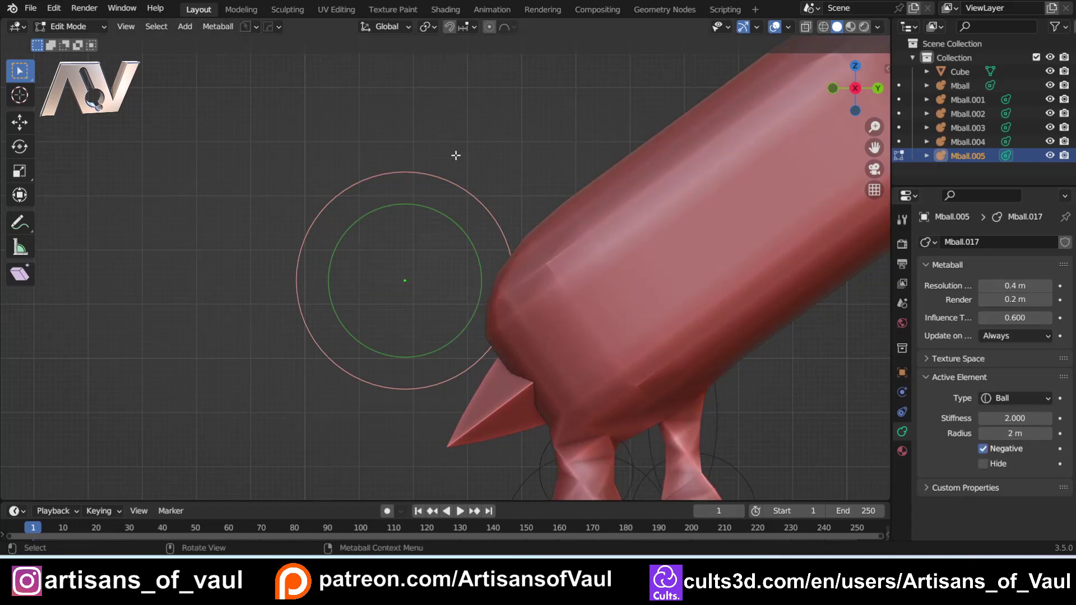
scroll(578, 268, down, 2)
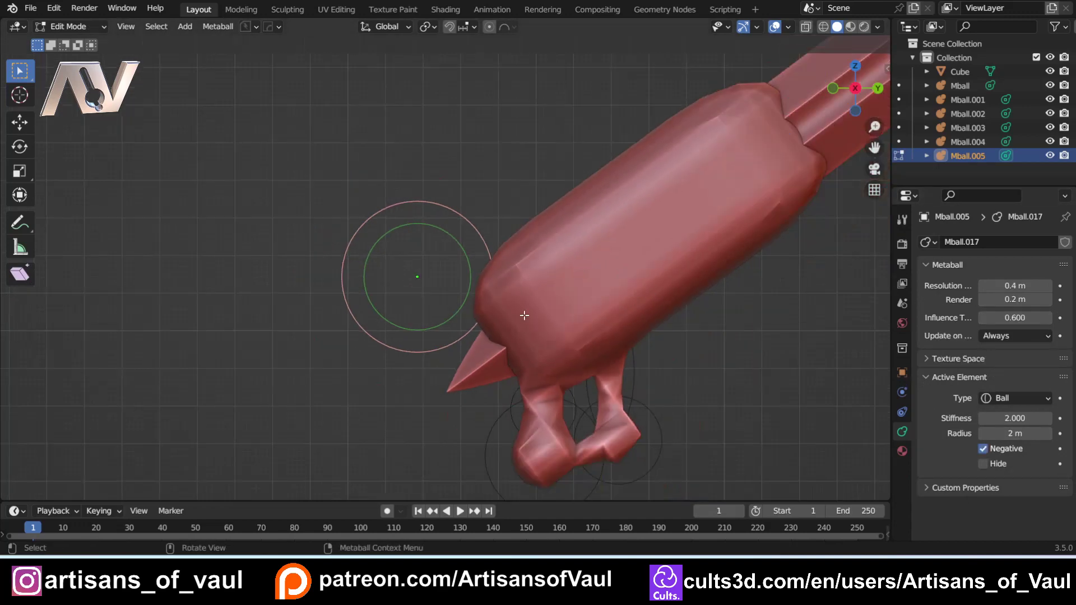
drag(1015, 285, 975, 286)
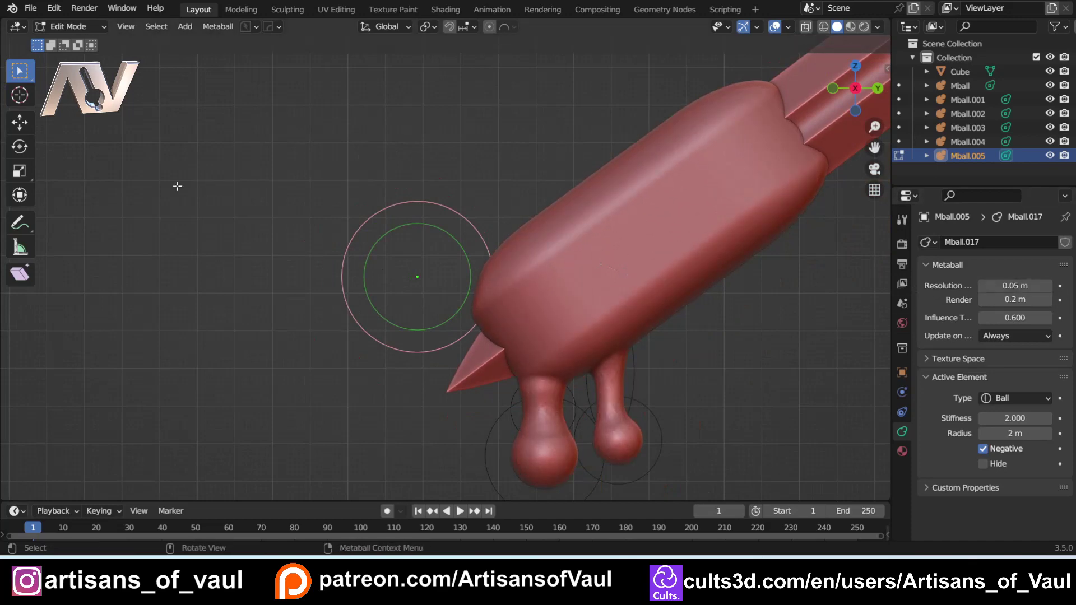
Move the negative ball about 1.89 m in Y and -0.58 m in Z to carve into the blob's tip end
key(Tab)
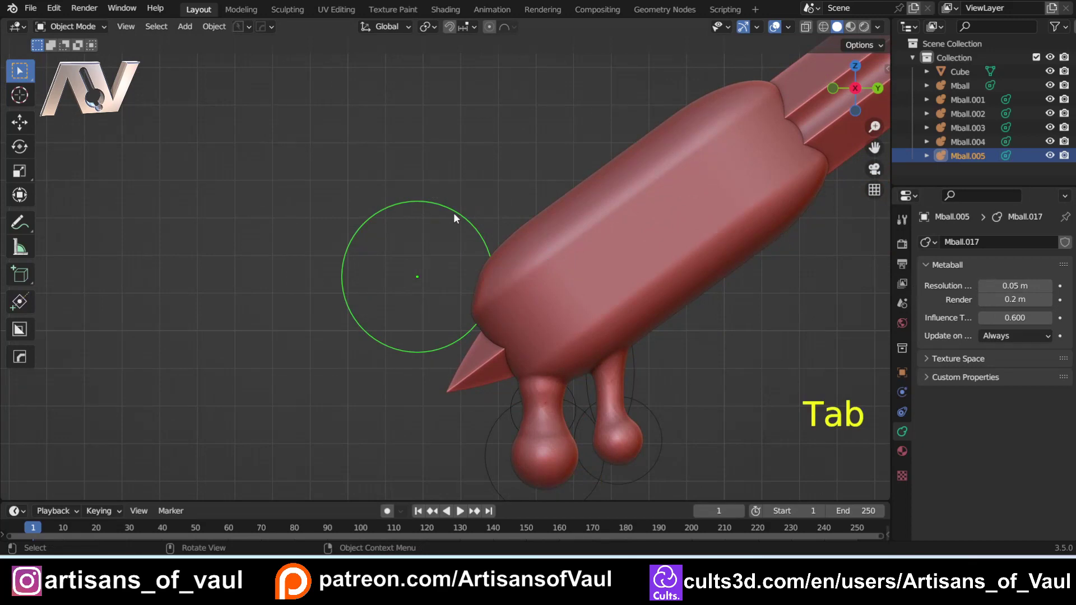
key(g)
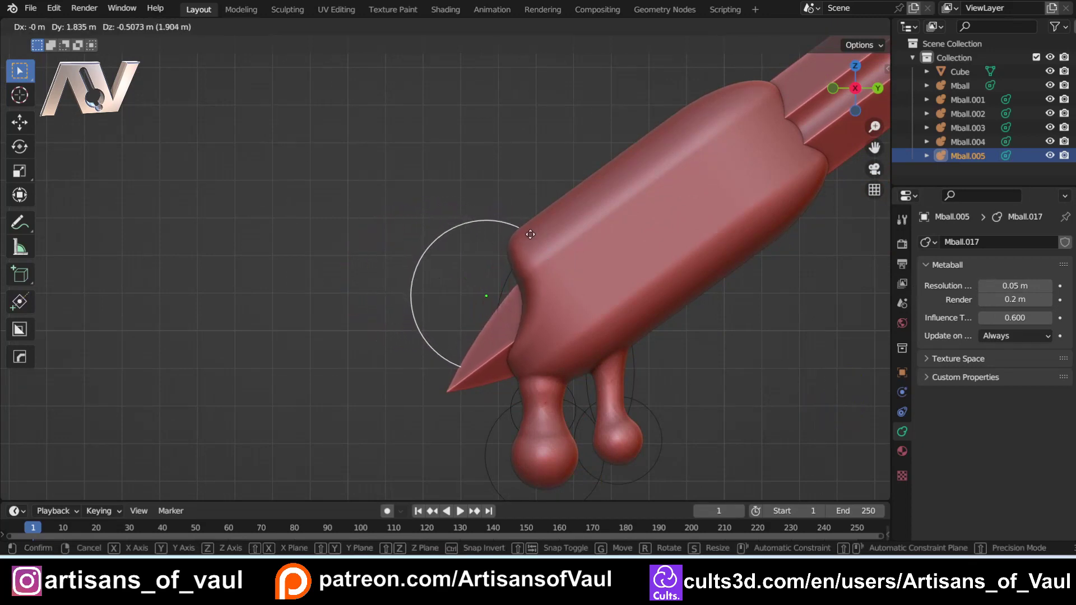
click(532, 234)
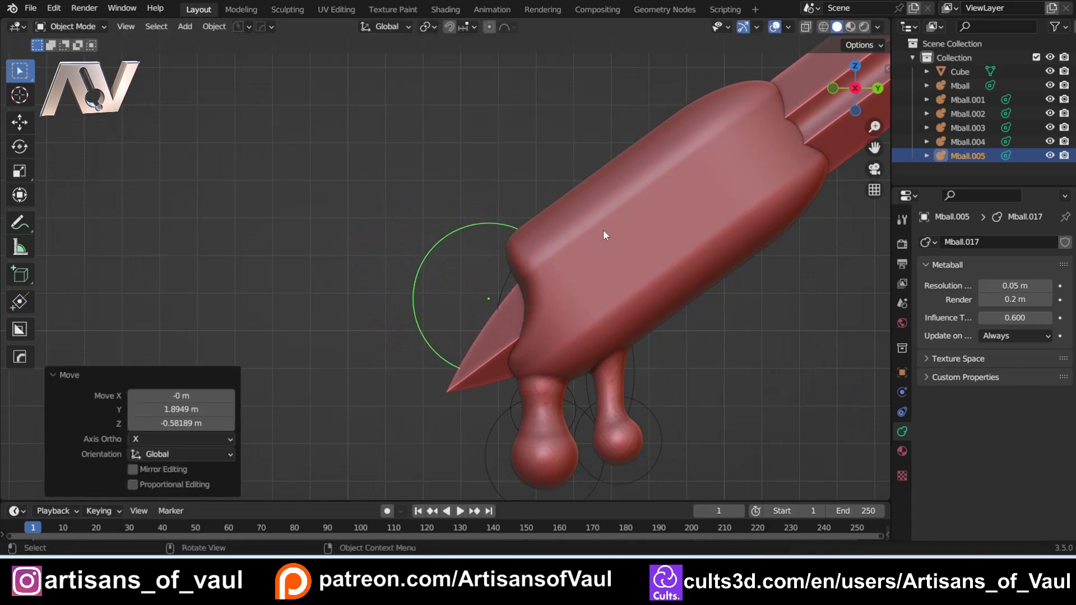
Duplicate the negative ball three times along the blob's upper edge to carve a wavy outline
key(shift+d)
click(520, 224)
key(shift+d)
click(605, 201)
key(shift+d)
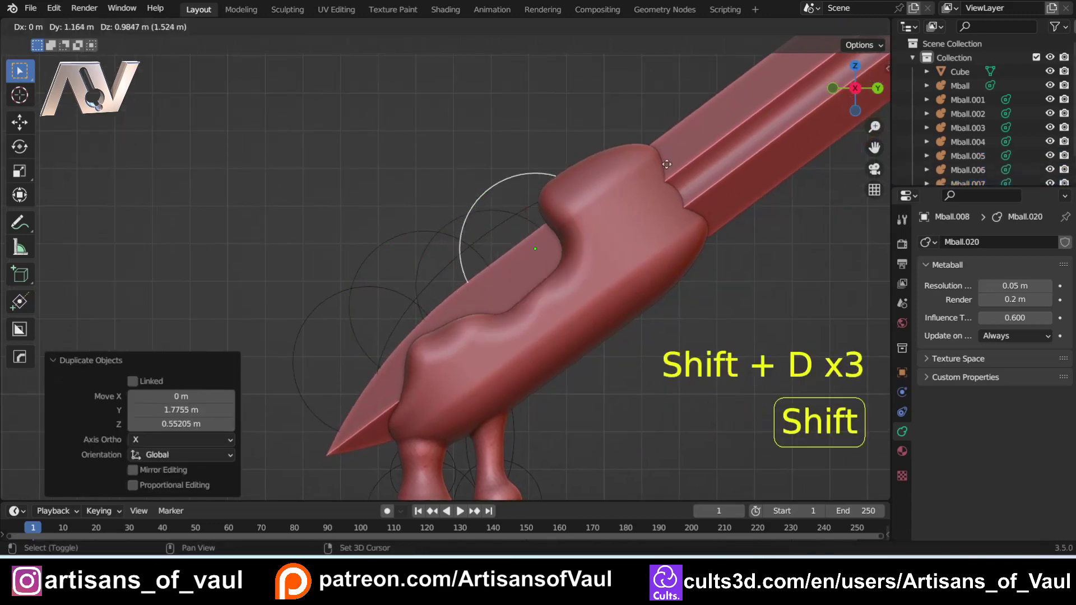
click(616, 196)
Duplicate the negative ball once beside the blob's lower edge and twice more around its upper end
key(shift+d)
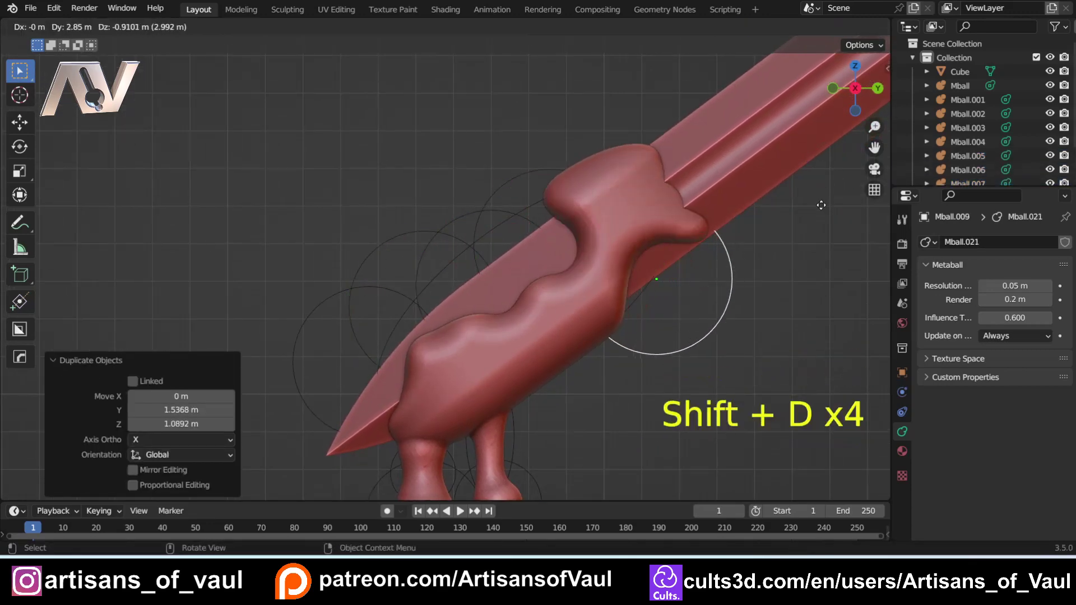
click(796, 198)
key(shift+d)
click(788, 80)
key(shift+d)
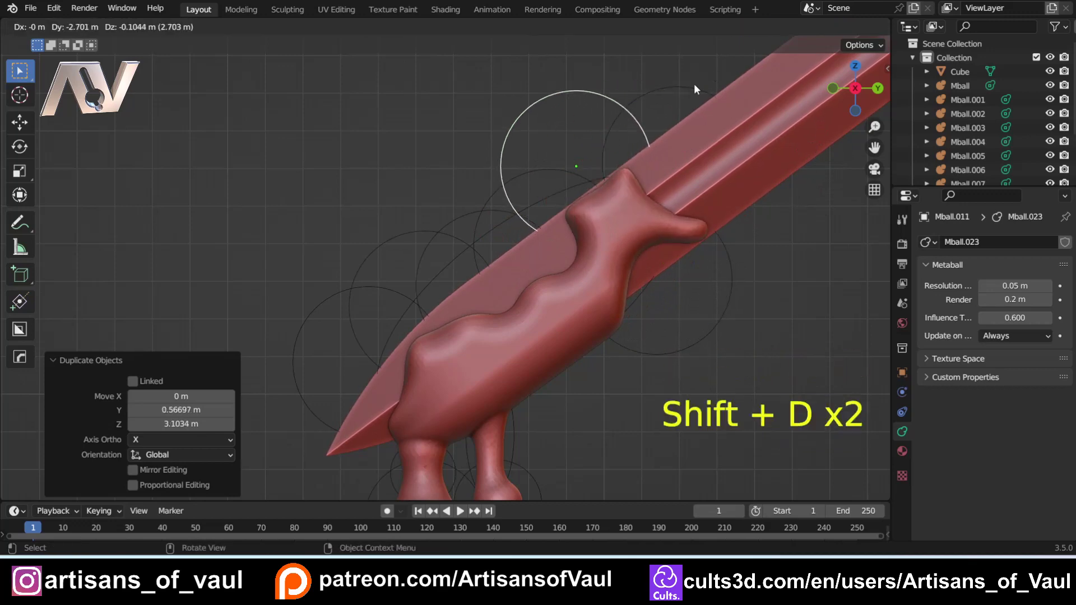
click(708, 90)
Convert the merged metaball blob to a mesh
scroll(525, 328, down, 4)
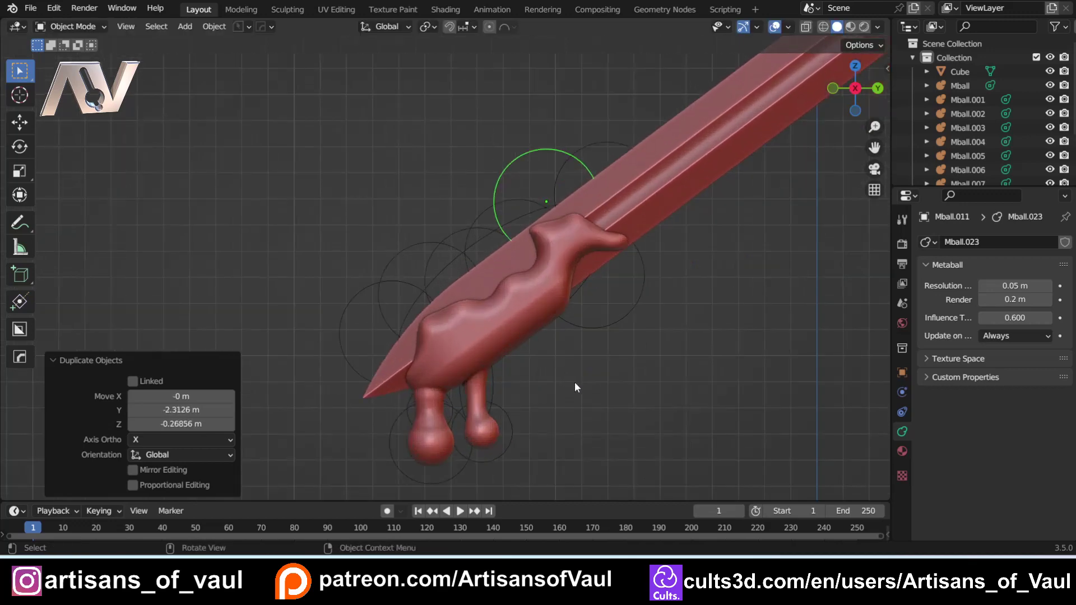
scroll(540, 310, up, 3)
click(442, 288)
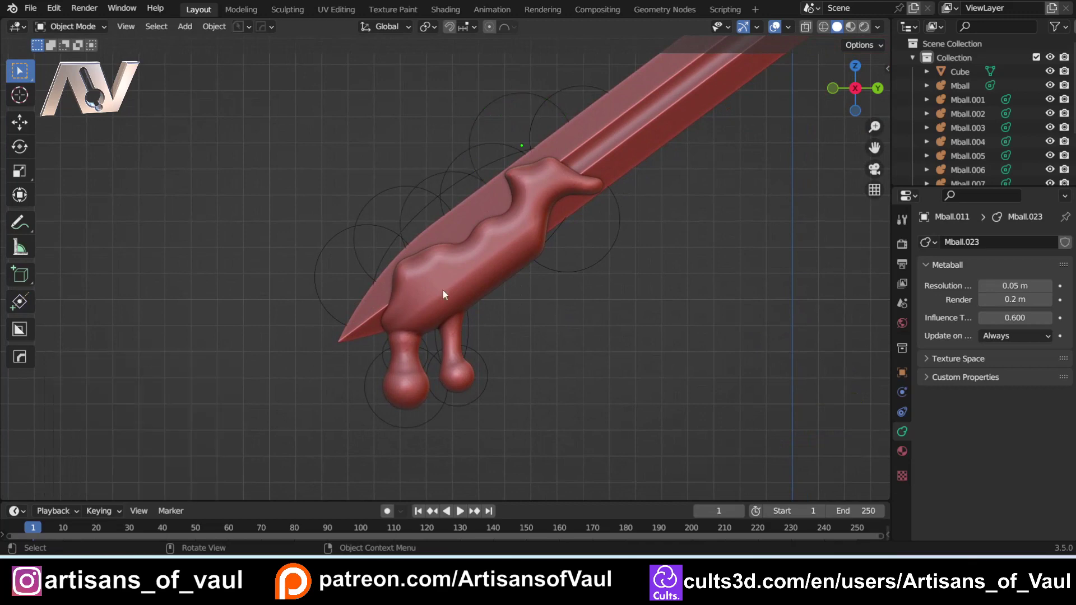
middle_drag(479, 340, 442, 279)
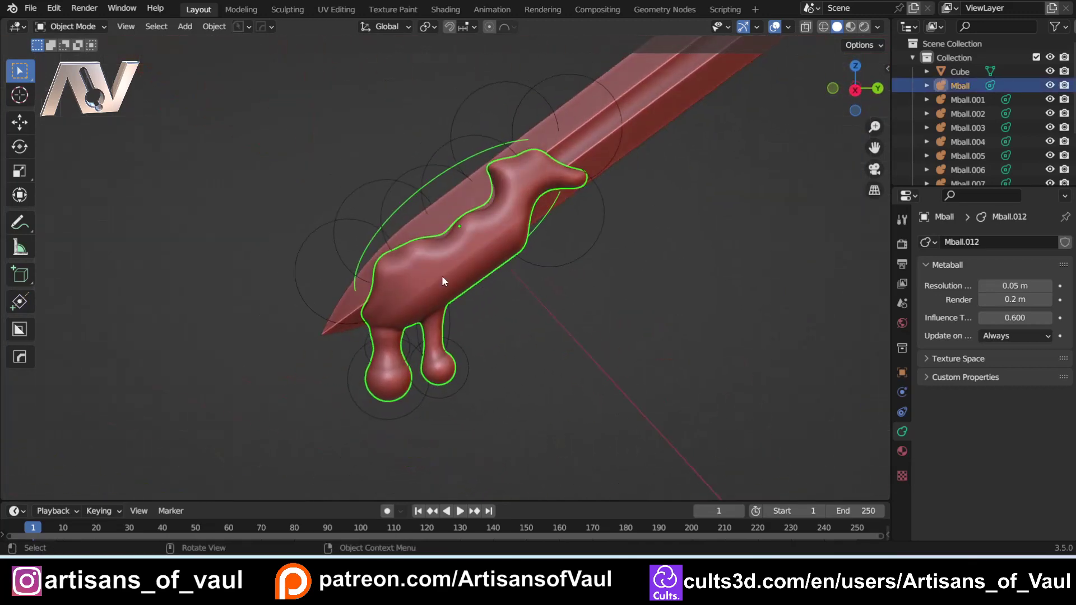
scroll(431, 274, up, 3)
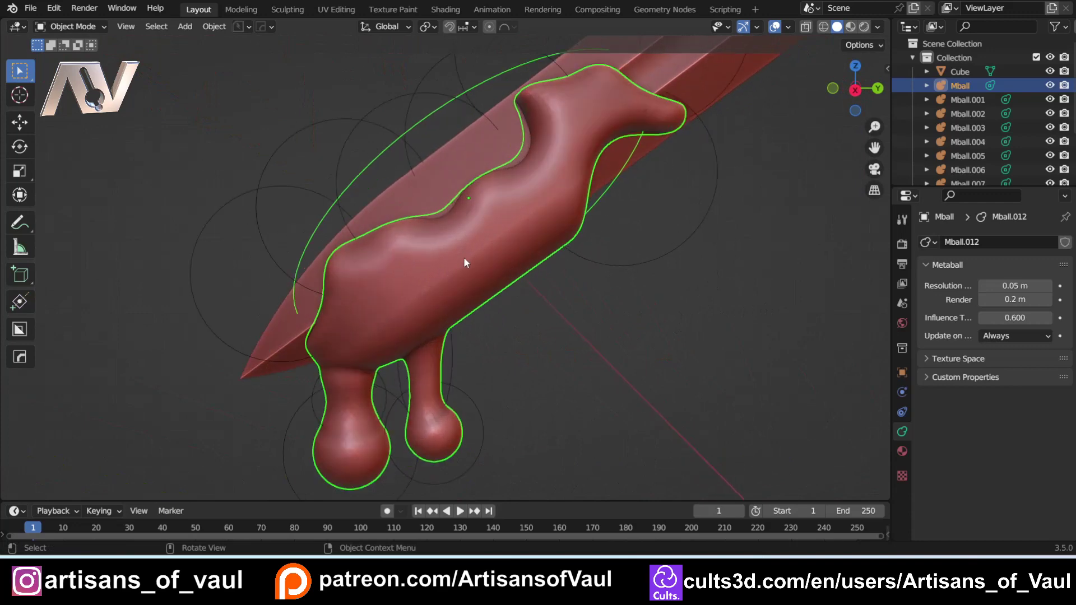
right_click(464, 261)
mouse_move(465, 262)
mouse_move(450, 280)
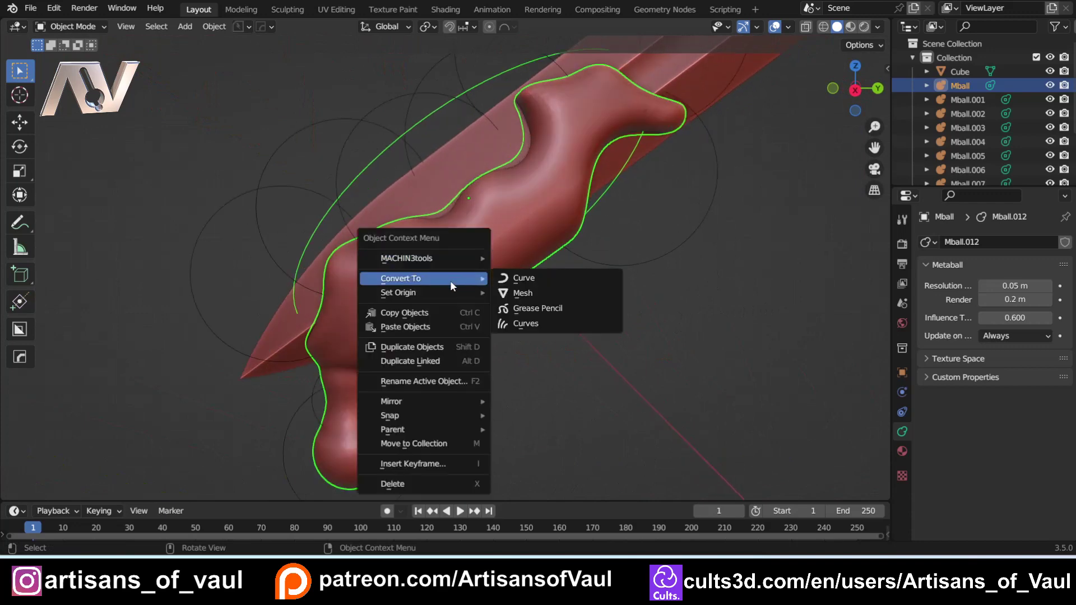
click(544, 293)
Examine the converted mesh's geometry in Edit Mode and its overall liquid shape on the blade in Object Mode
shift+middle_drag(338, 357, 372, 259)
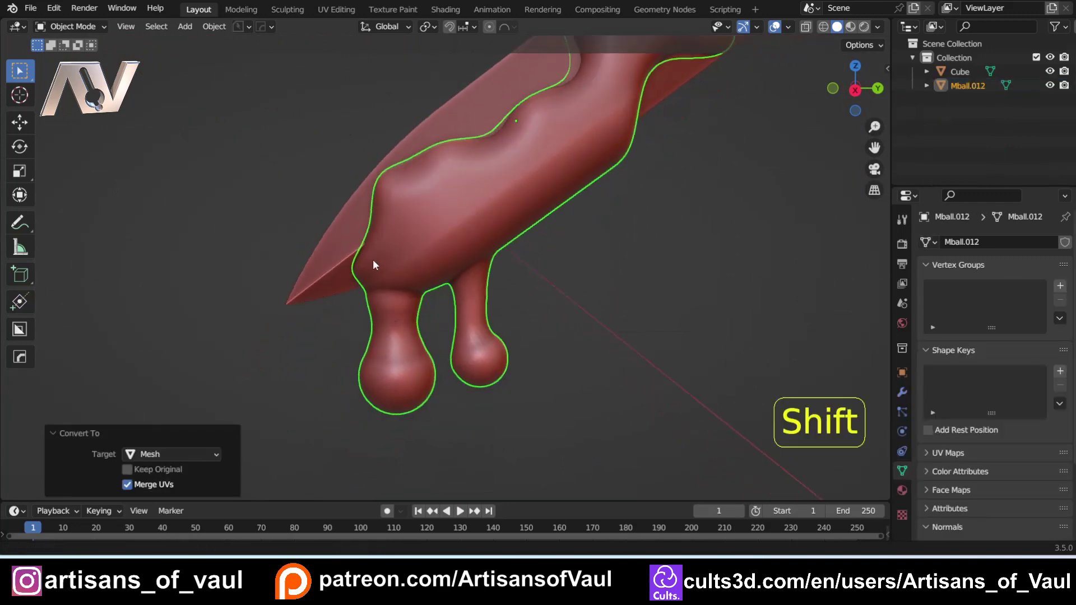
scroll(373, 259, up, 4)
key(Tab)
click(298, 287)
middle_drag(284, 282, 416, 183)
scroll(308, 307, up, 4)
key(Tab)
click(415, 128)
scroll(523, 246, down, 8)
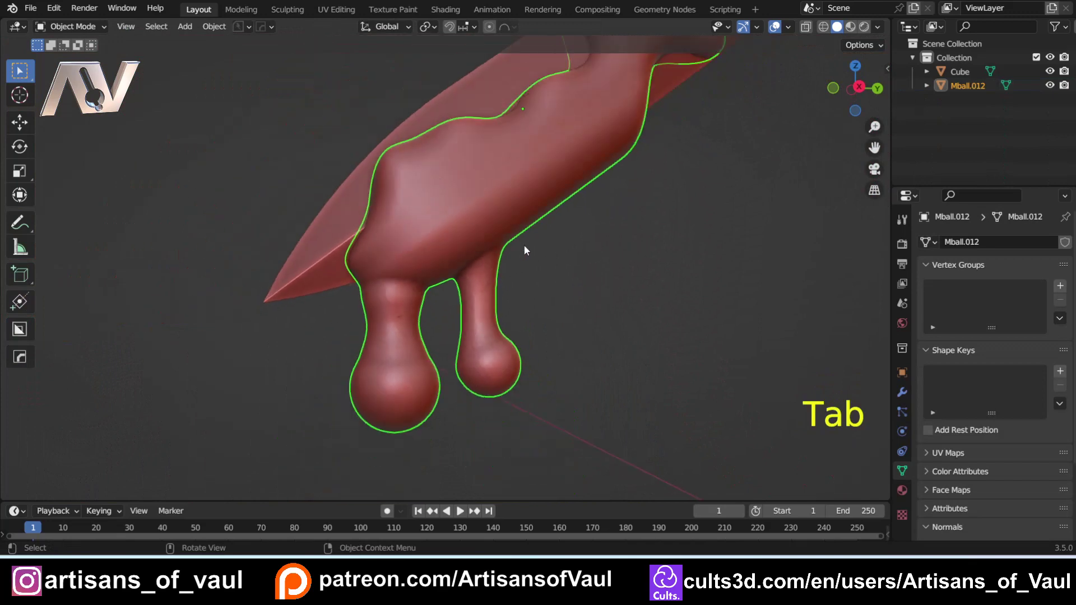
click(526, 236)
shift+middle_drag(526, 223, 502, 280)
middle_drag(502, 280, 429, 290)
click(430, 292)
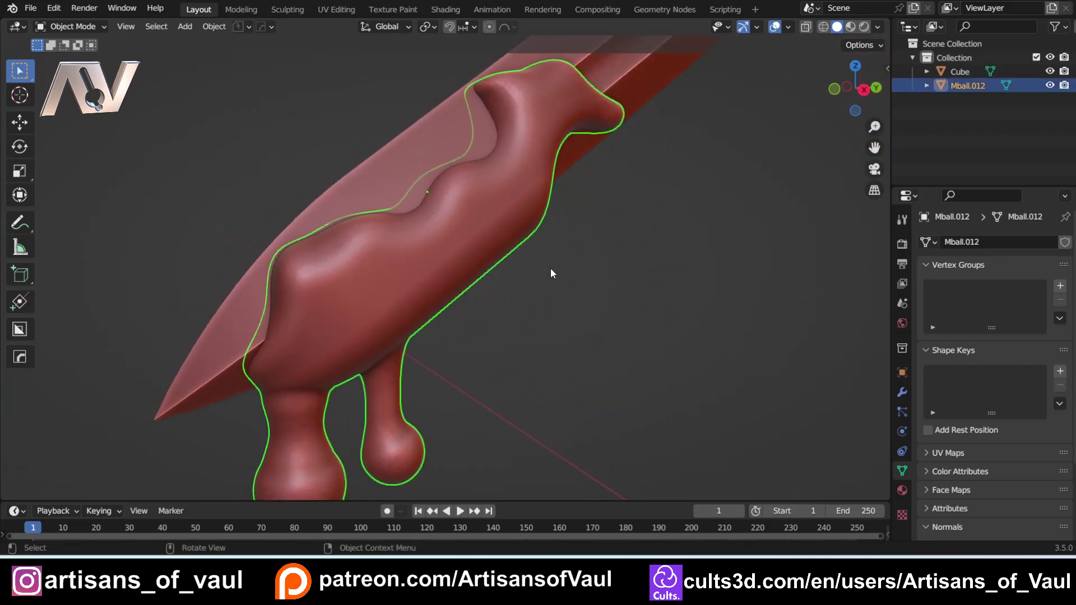
Switch the liquid mesh to Sculpt Mode and activate the Draw brush
key(Tab)
click(452, 218)
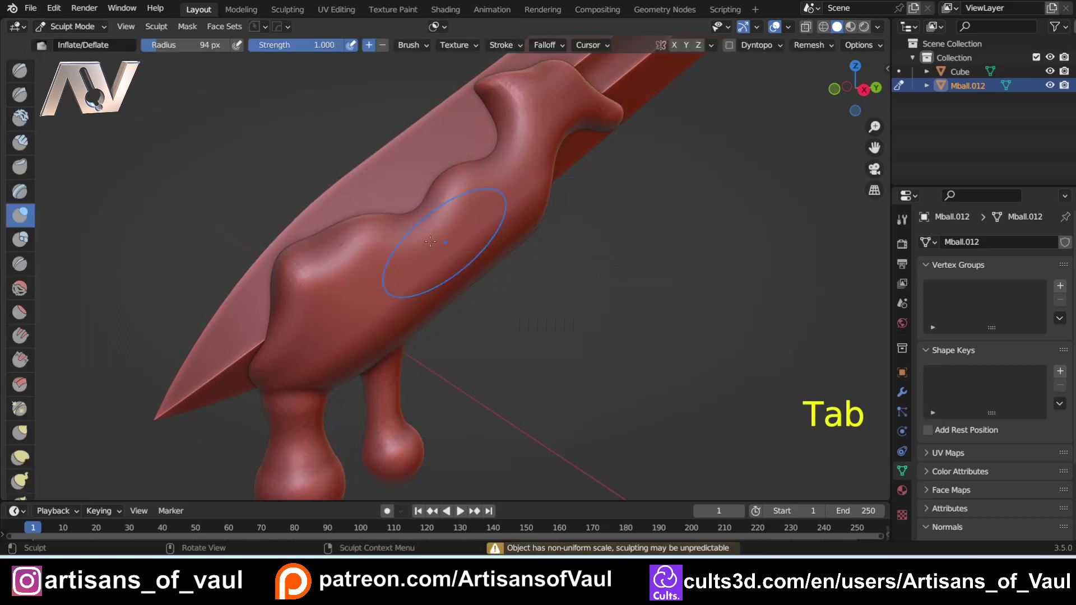
key(x)
middle_drag(431, 241, 448, 269)
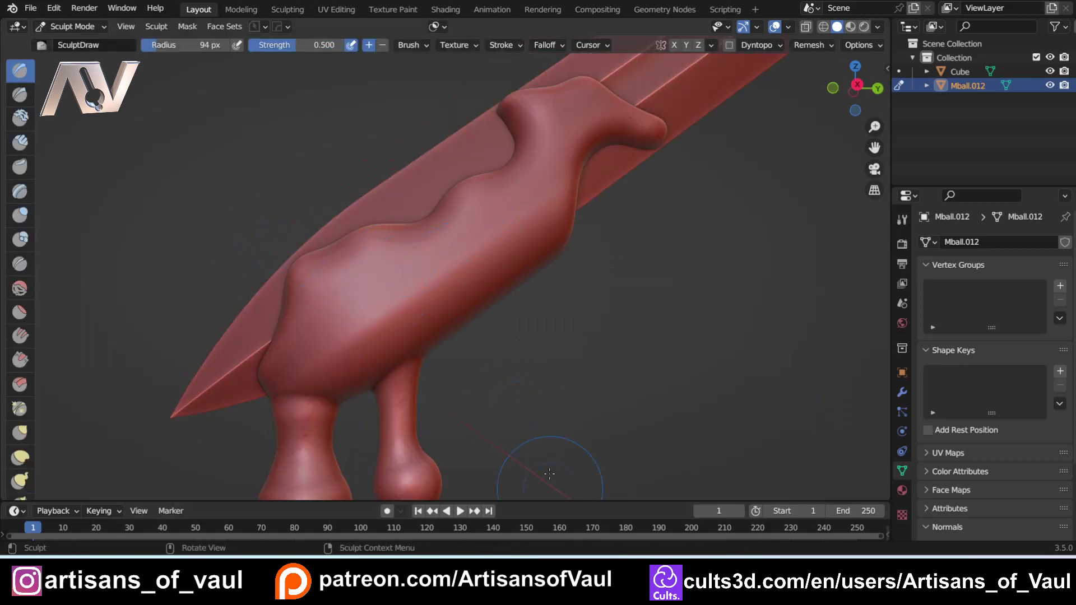
Return to Object Mode and apply the liquid mesh's scale
key(Tab)
click(335, 232)
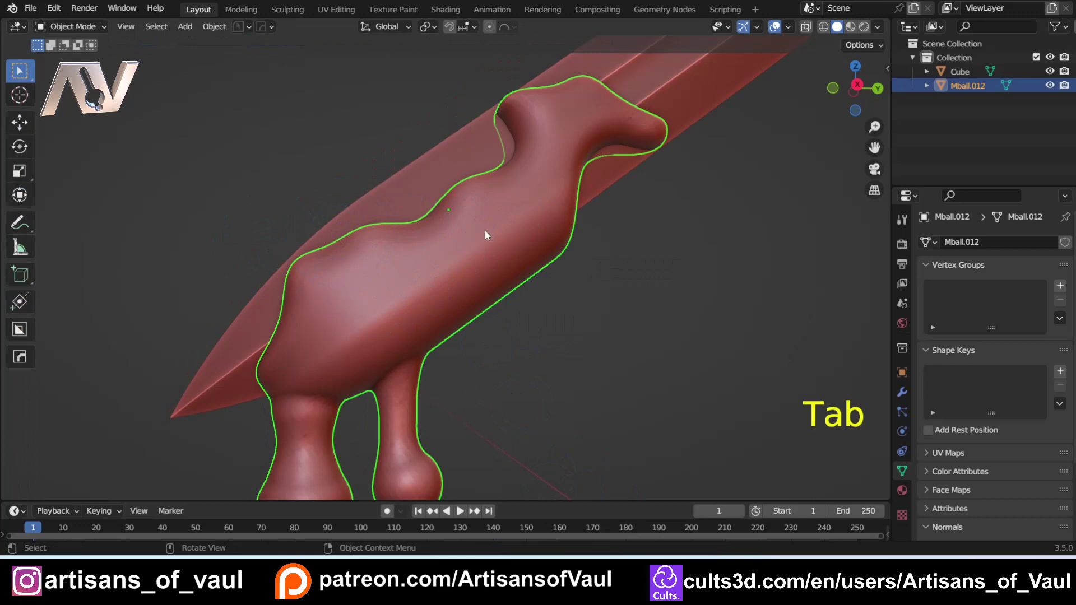
key(ctrl+a)
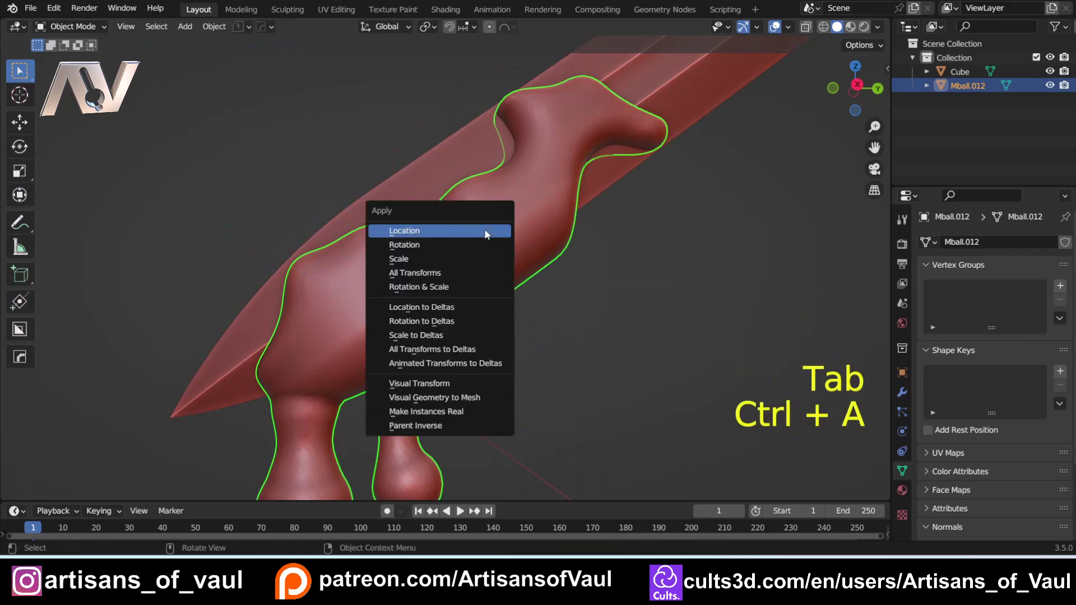
click(442, 255)
Re-enter Sculpt Mode and voxel remesh the liquid with a voxel size of about 0.044 m
key(Tab)
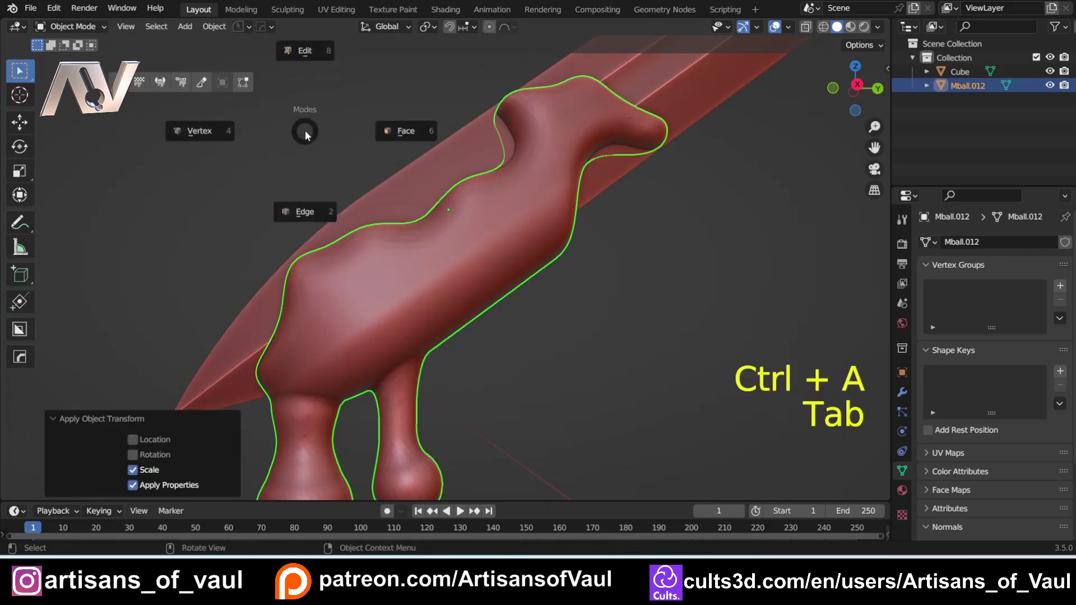
click(195, 88)
scroll(401, 259, down, 1)
shift+middle_drag(401, 260, 424, 172)
scroll(357, 220, up, 1)
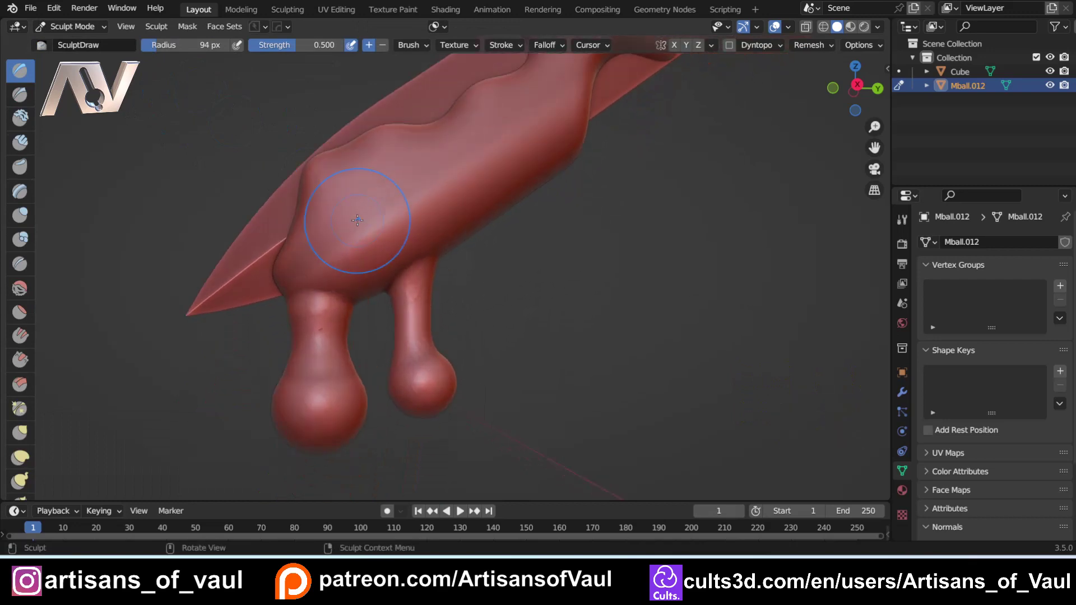
key(r)
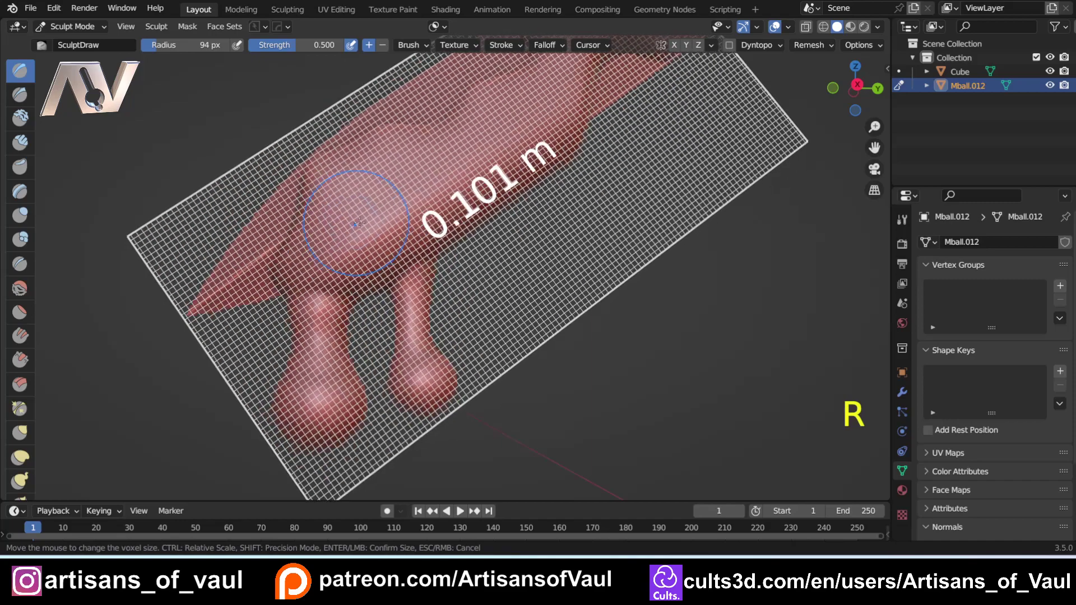
mouse_move(411, 216)
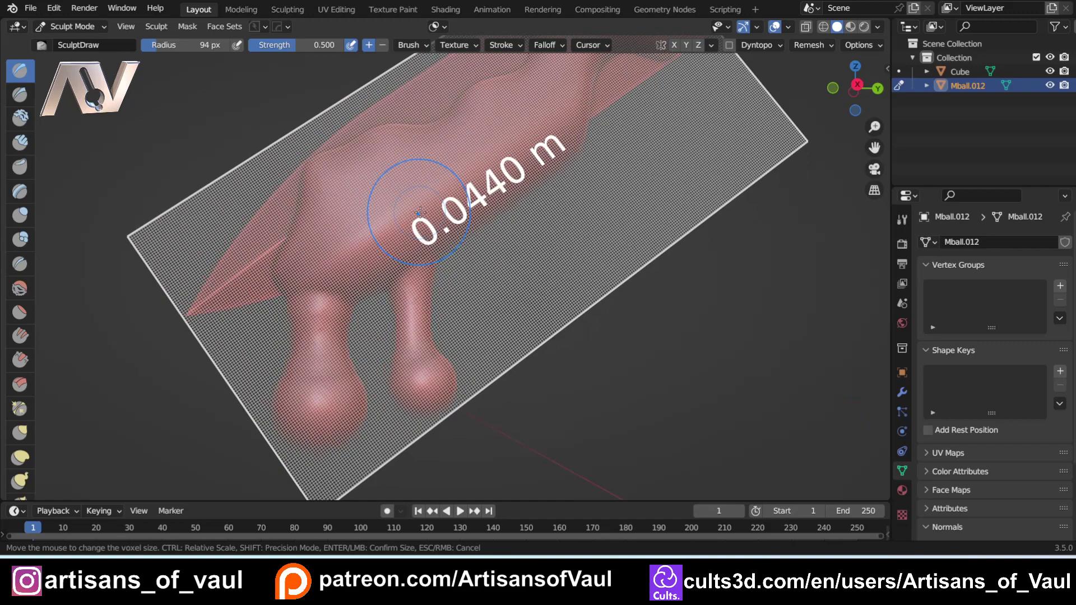
click(420, 213)
key(ctrl+r)
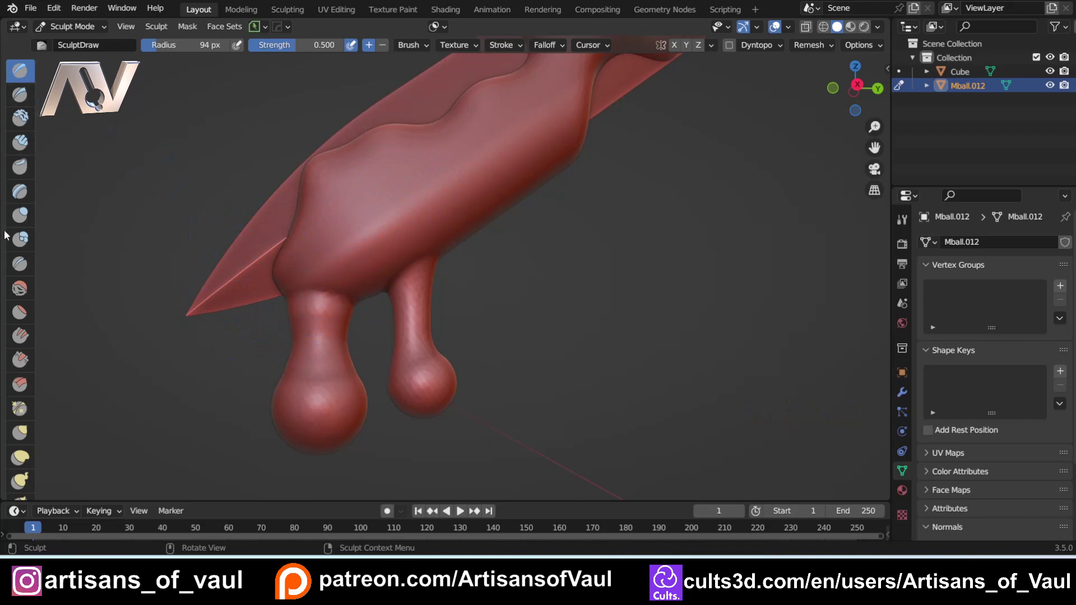
Show the sculpt brush names and smooth the two drips where they leave the blob on the near side
drag(37, 131, 75, 131)
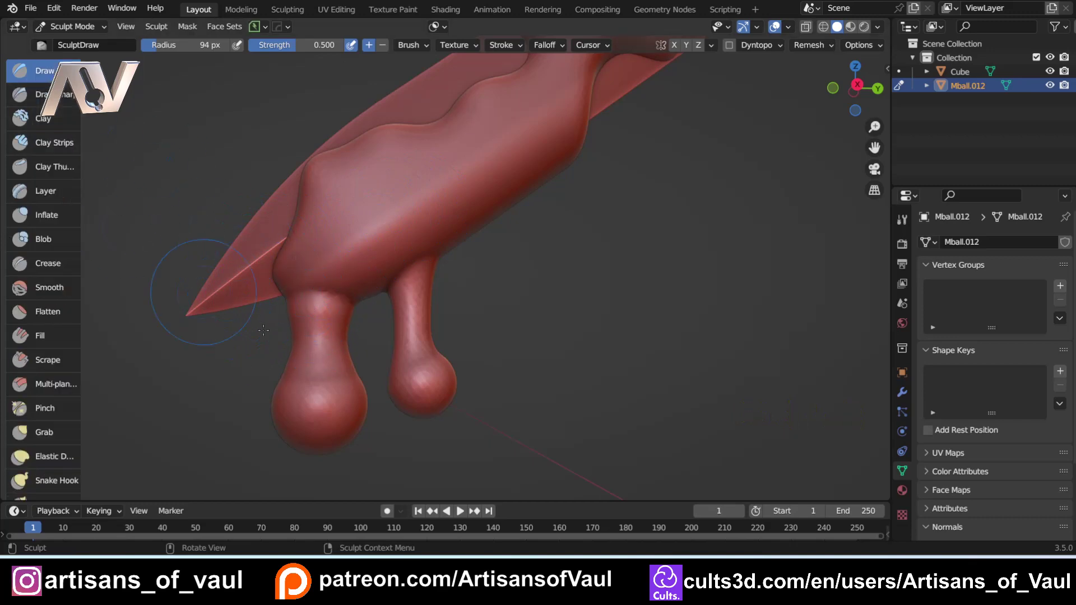
key(shift)
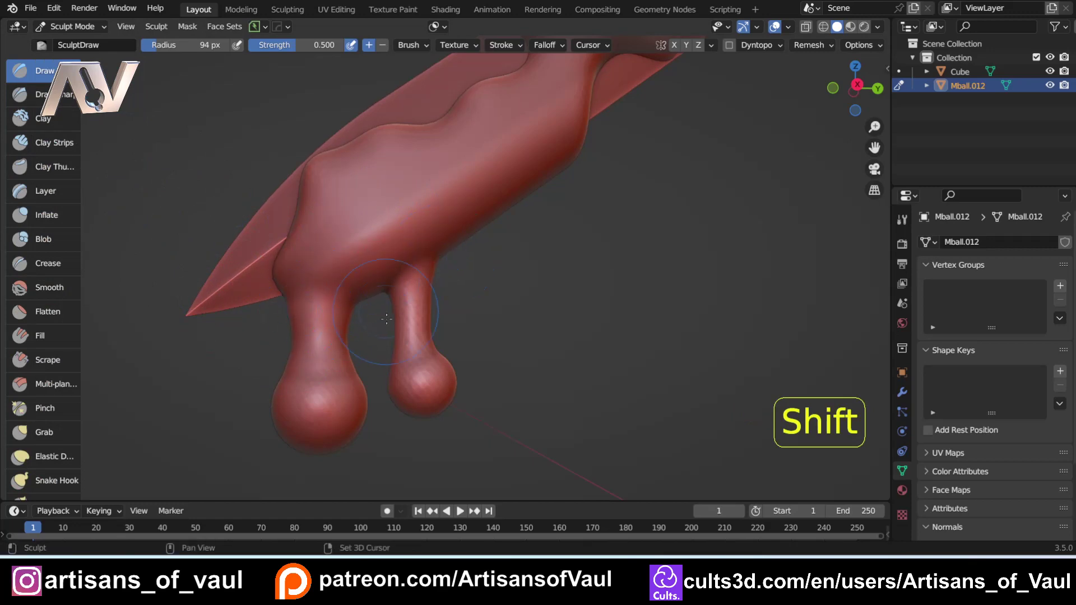
mouse_move(387, 318)
shift+mouse_down()
mouse_move(408, 377)
mouse_move(335, 395)
shift+mouse_up()
Smooth the drip necks and their junctions with the blob from the blade's opposite side and around the drips
mouse_move(459, 255)
middle_down()
mouse_move(594, 223)
mouse_move(477, 284)
mouse_move(334, 219)
middle_up()
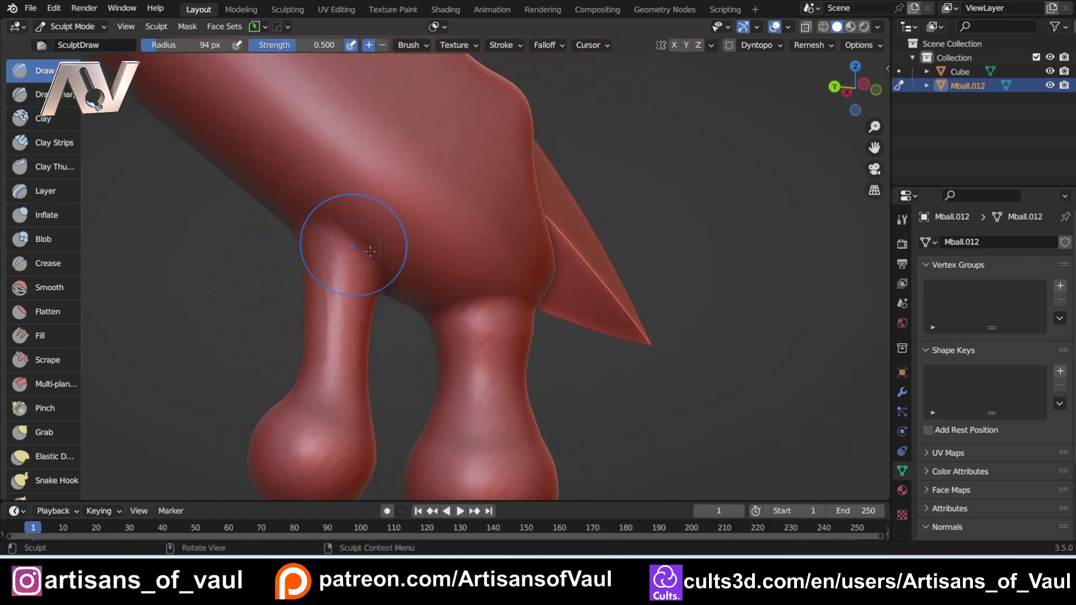
middle_drag(336, 274, 329, 285)
shift+drag(353, 242, 446, 348)
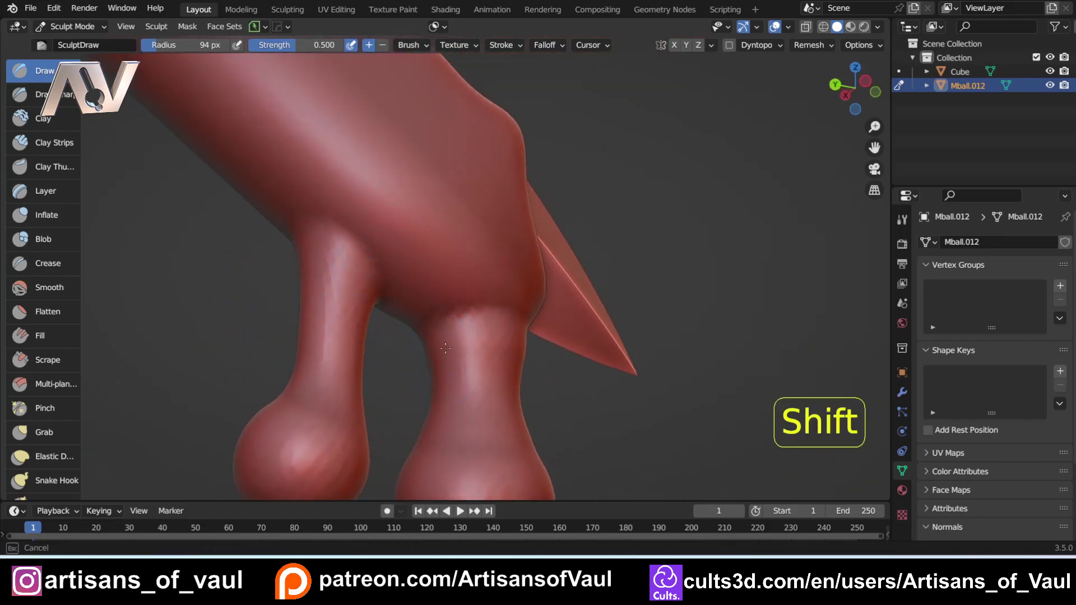
mouse_move(505, 240)
middle_down()
mouse_move(445, 241)
mouse_move(498, 292)
mouse_move(463, 303)
mouse_move(519, 288)
mouse_move(426, 324)
middle_up()
scroll(498, 292, up, 2)
shift+drag(497, 329, 497, 346)
mouse_move(426, 337)
middle_down()
mouse_move(479, 315)
mouse_move(336, 348)
mouse_move(432, 347)
mouse_move(252, 348)
mouse_move(487, 187)
mouse_move(451, 246)
mouse_move(391, 202)
mouse_move(353, 365)
mouse_move(394, 331)
mouse_move(397, 265)
middle_up()
scroll(452, 245, up, 3)
scroll(397, 265, down, 1)
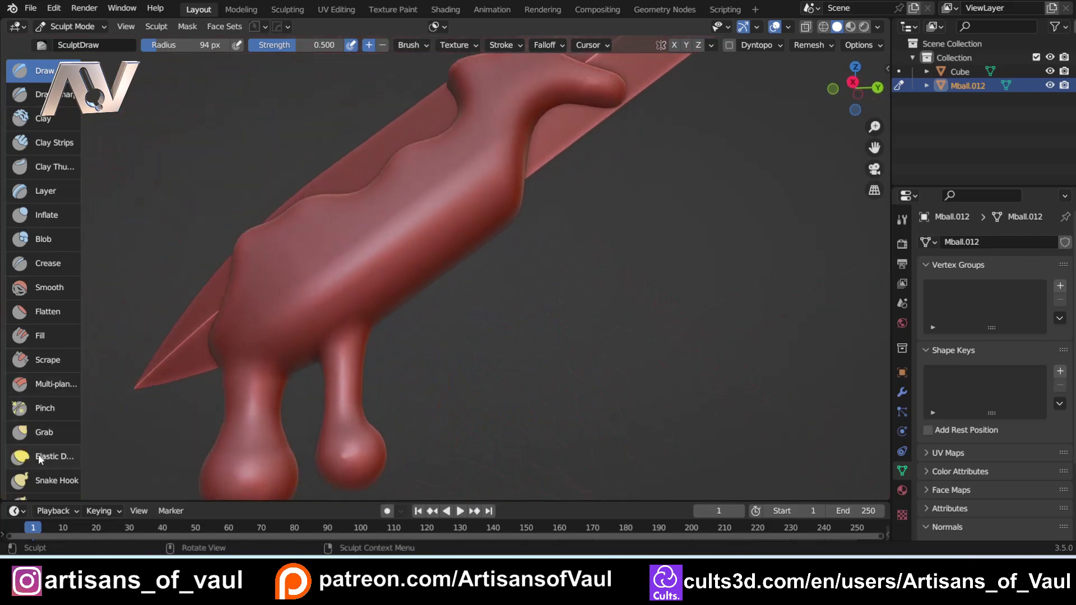
Pull a long third drip downward from the blob's lower edge with the Snake Hook brush
click(46, 480)
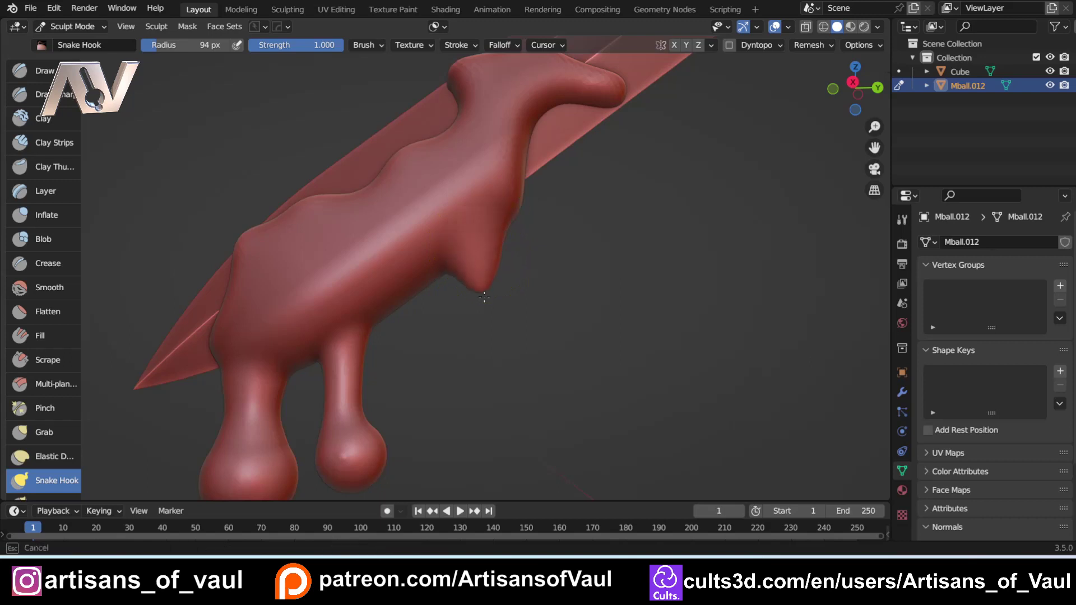
drag(484, 297, 474, 397)
mouse_move(474, 396)
middle_down()
mouse_move(445, 352)
mouse_move(437, 365)
mouse_move(458, 325)
mouse_move(426, 302)
middle_up()
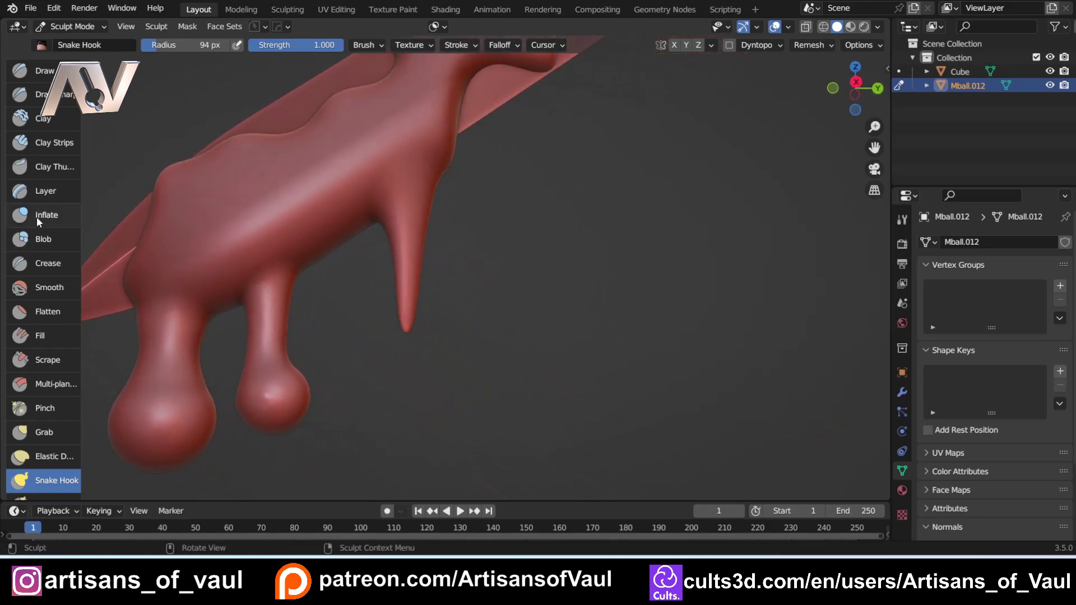
Inflate the new drip's tip into a droplet and voxel remesh the liquid
click(35, 217)
scroll(399, 312, up, 3)
drag(382, 325, 386, 332)
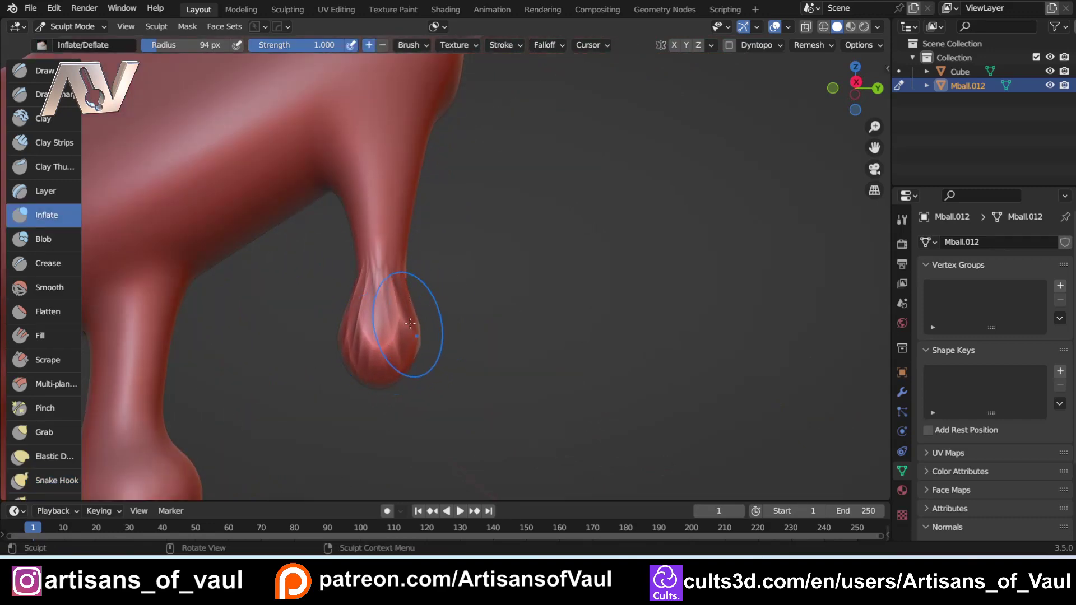
mouse_move(421, 327)
middle_down()
mouse_move(277, 380)
mouse_move(438, 321)
mouse_move(538, 335)
middle_up()
key(ctrl+r)
Inflate the third drip's droplet further from the front and the sides to round it out
mouse_move(391, 338)
mouse_down()
mouse_move(412, 308)
mouse_move(381, 325)
mouse_up()
middle_drag(582, 319, 461, 303)
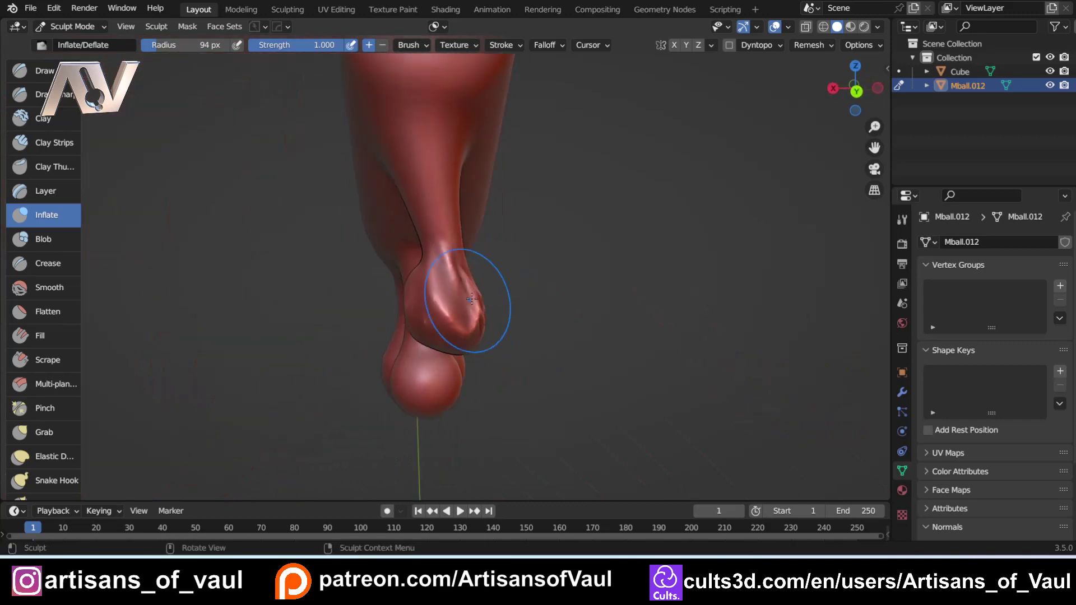
drag(460, 302, 477, 289)
middle_drag(616, 306, 493, 308)
mouse_move(522, 291)
mouse_down()
mouse_move(535, 302)
mouse_move(473, 328)
mouse_move(538, 298)
mouse_move(552, 319)
mouse_up()
Even out the third drip's droplet and neck from several sides with smoothing and light deflating strokes
middle_drag(785, 311, 395, 303)
shift+drag(342, 305, 287, 353)
mouse_move(287, 352)
middle_down()
mouse_move(373, 289)
mouse_move(354, 289)
mouse_move(353, 314)
middle_up()
shift+drag(353, 314, 359, 308)
middle_drag(498, 308, 378, 307)
ctrl+drag(378, 307, 392, 304)
mouse_move(406, 304)
middle_down()
mouse_move(342, 303)
mouse_move(462, 302)
middle_up()
mouse_move(373, 263)
shift+mouse_down()
mouse_move(369, 255)
mouse_move(353, 280)
shift+mouse_up()
middle_drag(319, 308, 353, 311)
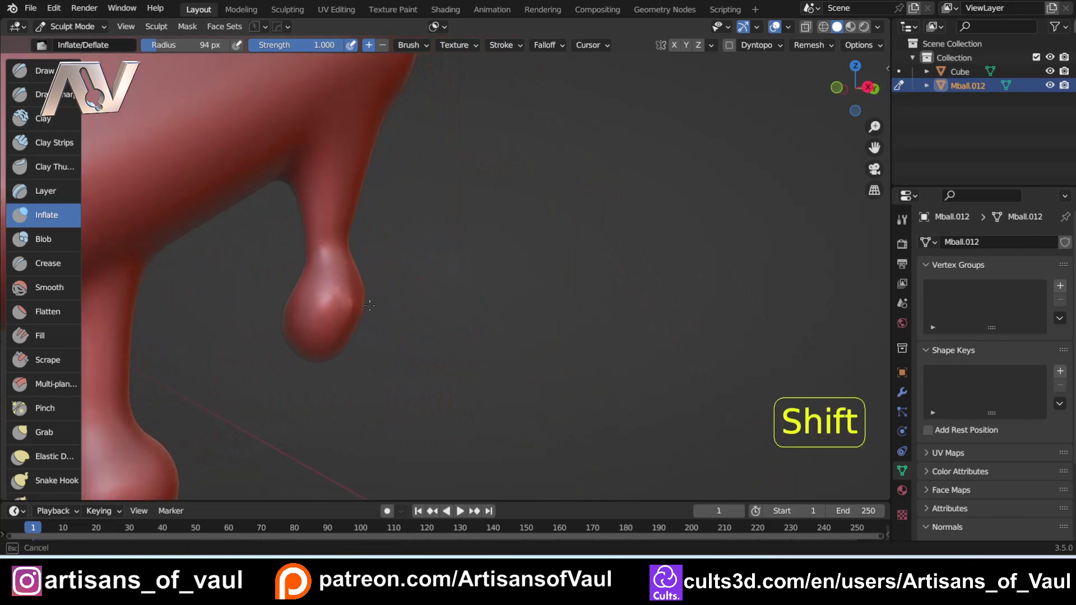
Smooth away the remaining crease on the third drip's droplet at close range
scroll(355, 314, up, 5)
shift+middle_drag(189, 341, 379, 334)
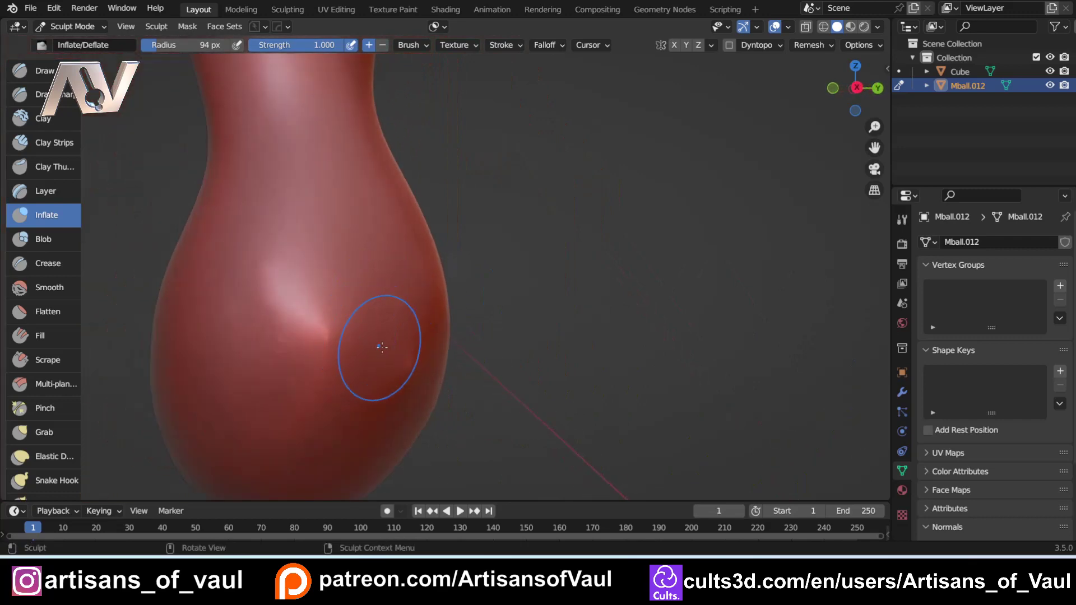
shift+drag(381, 347, 247, 339)
scroll(347, 266, down, 4)
shift+drag(387, 336, 399, 363)
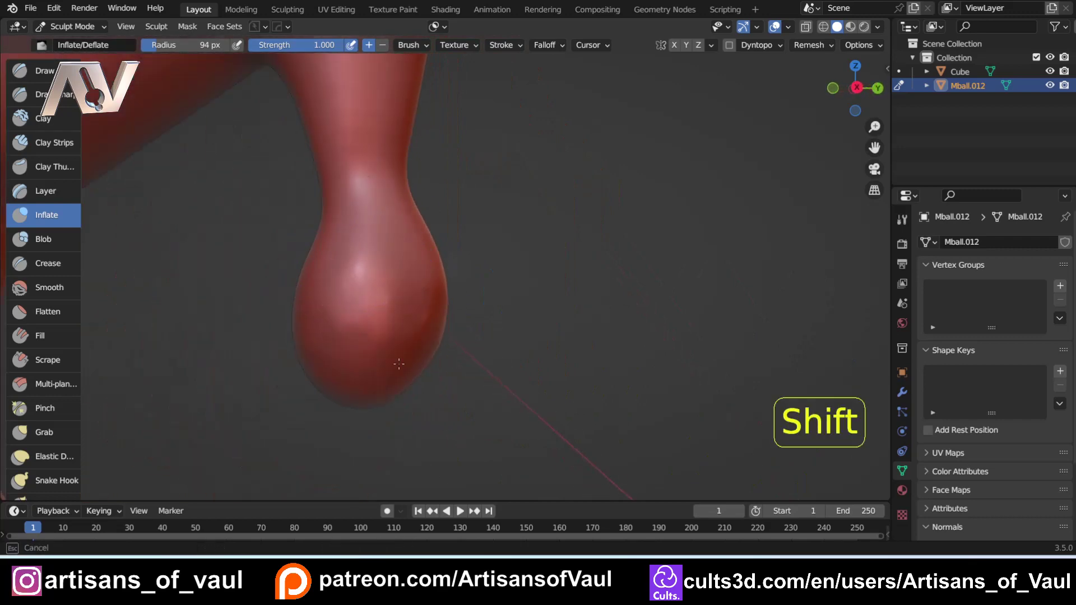
mouse_move(371, 219)
shift+middle_down()
mouse_move(457, 204)
mouse_move(420, 264)
mouse_move(446, 280)
shift+middle_up()
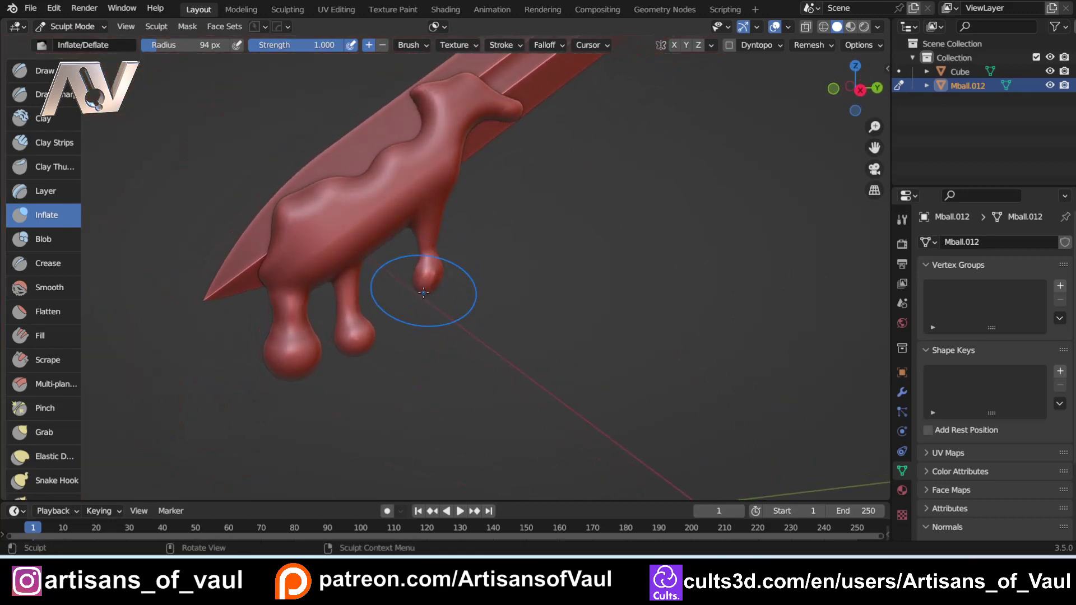
Deflate and smooth the blob's wavy upper edge and upper end on the near side of the blade
scroll(424, 292, up, 2)
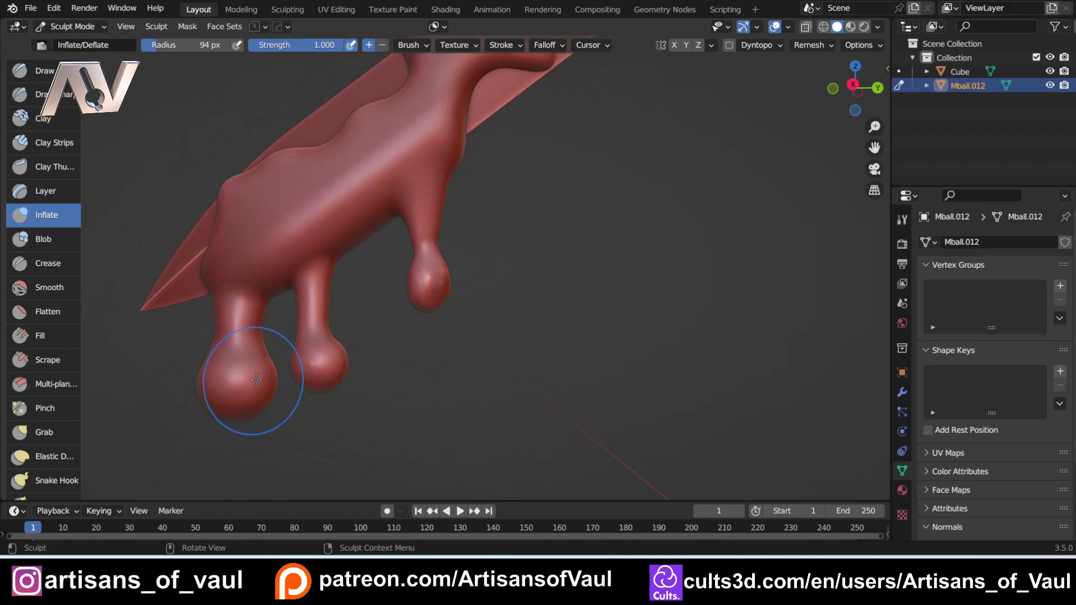
middle_drag(316, 375, 342, 464)
mouse_move(242, 319)
middle_down()
mouse_move(301, 320)
mouse_move(317, 287)
mouse_move(287, 306)
middle_up()
scroll(270, 312, up, 1)
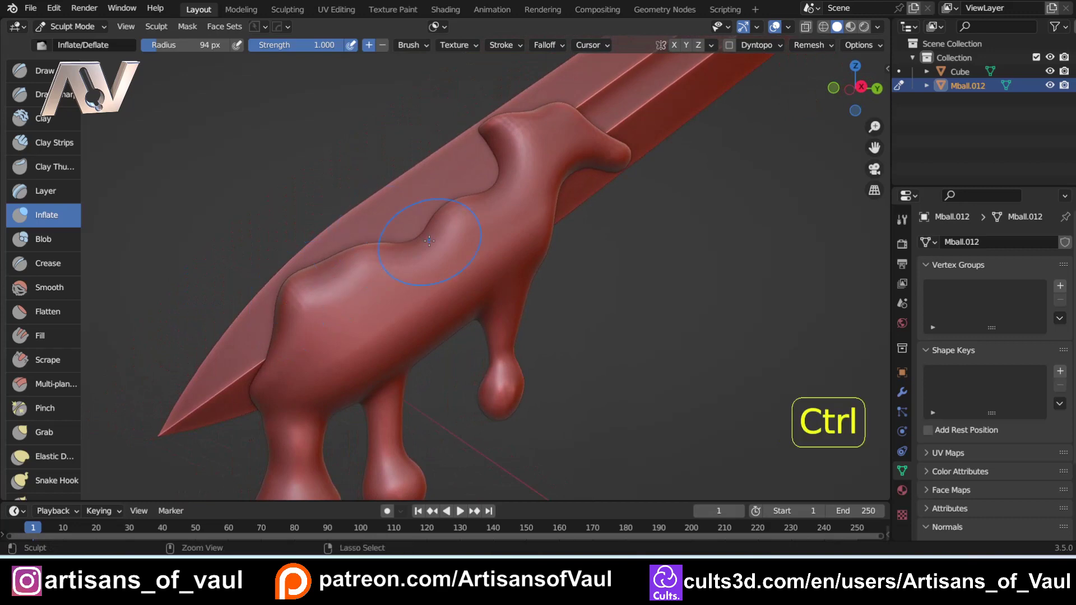
shift+drag(305, 302, 358, 291)
mouse_move(359, 302)
middle_down()
mouse_move(460, 295)
mouse_move(376, 296)
mouse_move(387, 291)
mouse_move(252, 412)
middle_up()
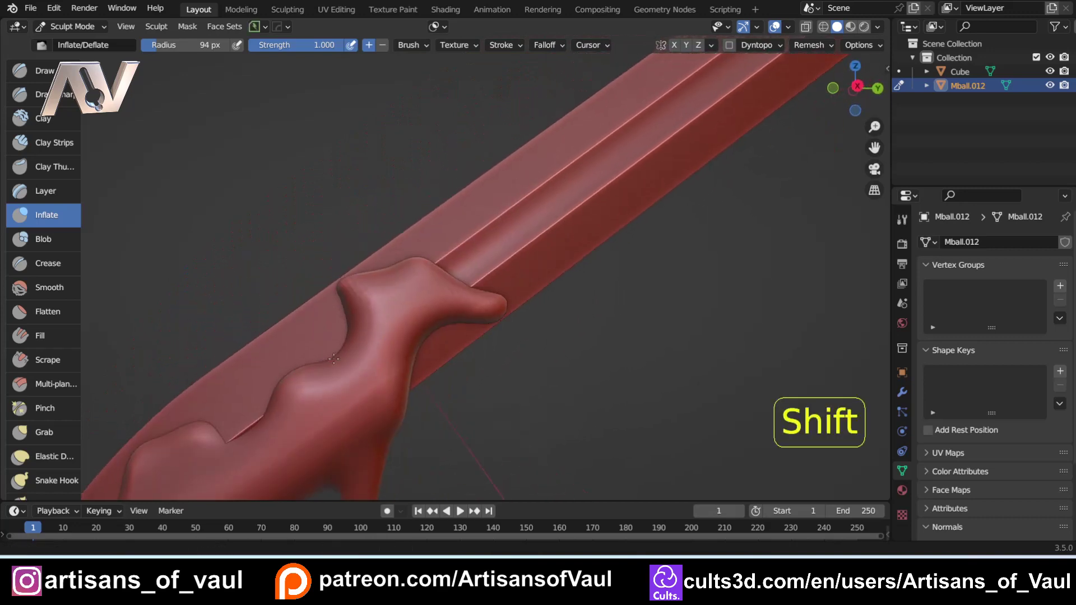
middle_drag(395, 291, 390, 312)
ctrl+drag(413, 254, 347, 288)
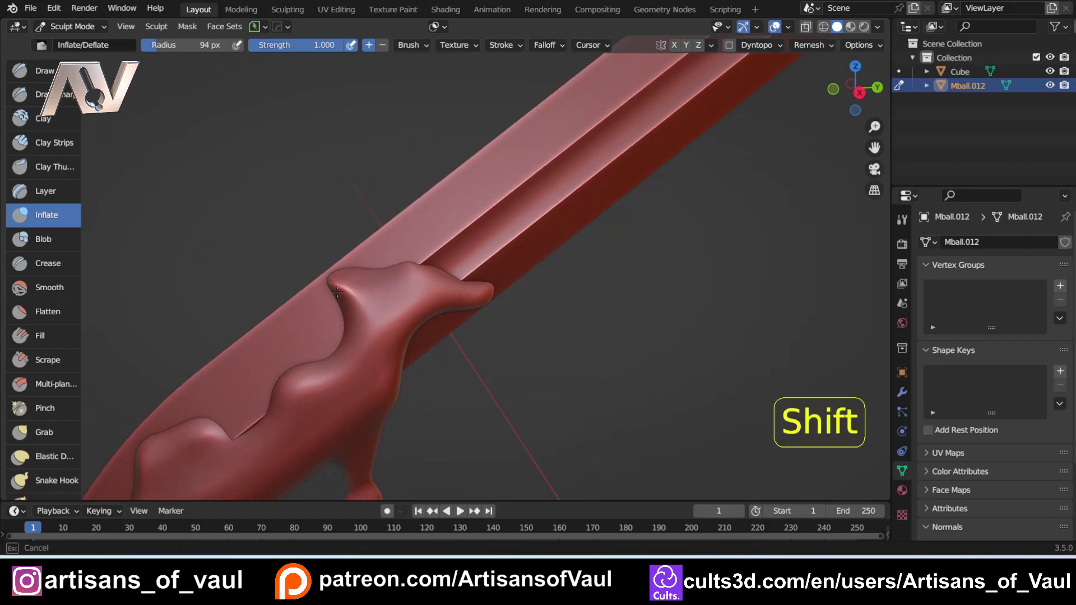
Deflate the blob's wavy upper edge on the opposite side of the blade
mouse_move(337, 292)
middle_down()
mouse_move(392, 292)
mouse_move(348, 252)
mouse_move(387, 268)
middle_up()
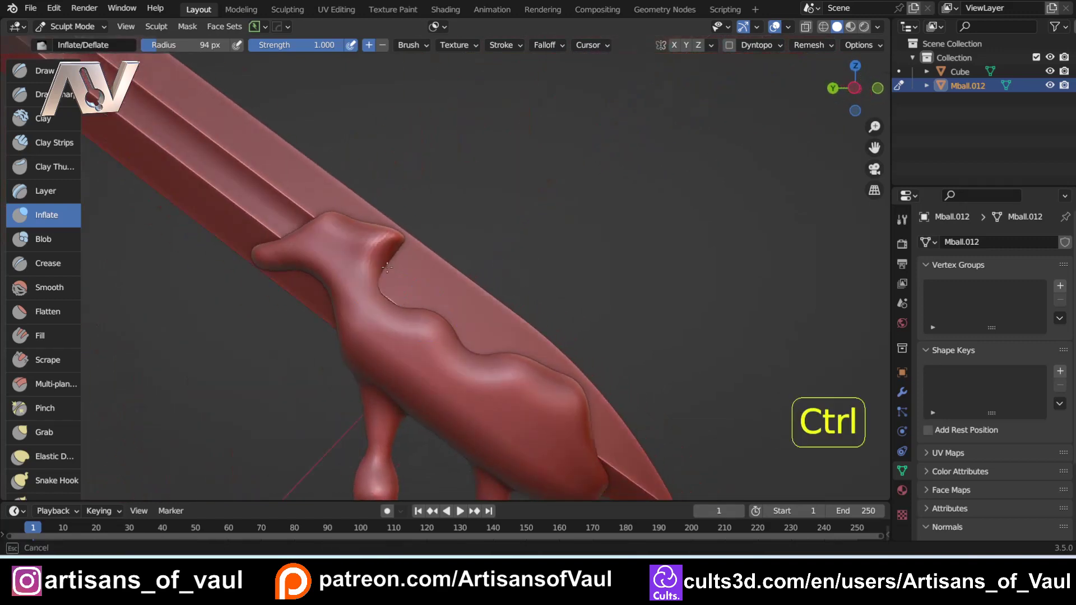
ctrl+drag(388, 268, 408, 344)
middle_drag(408, 344, 431, 344)
ctrl+drag(546, 393, 572, 415)
key(ctrl+z)
key(ctrl+z)
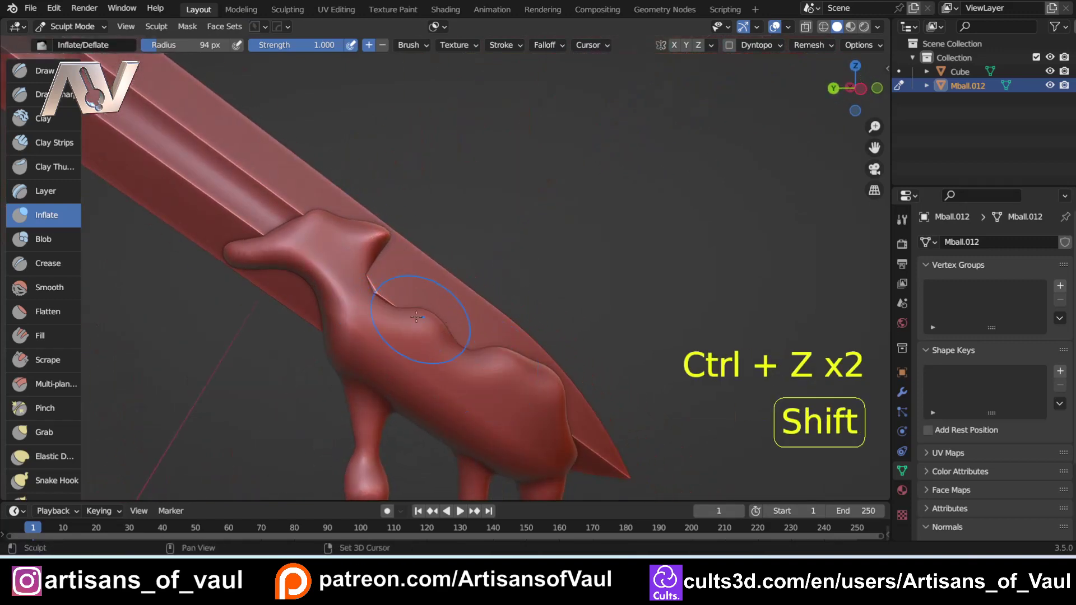
Examine the sculpted liquid and its three drips from both sides of the blade, close up and at a distance
shift+middle_drag(427, 319, 434, 328)
scroll(496, 242, down, 6)
mouse_move(384, 221)
middle_down()
mouse_move(496, 242)
mouse_move(386, 140)
middle_up()
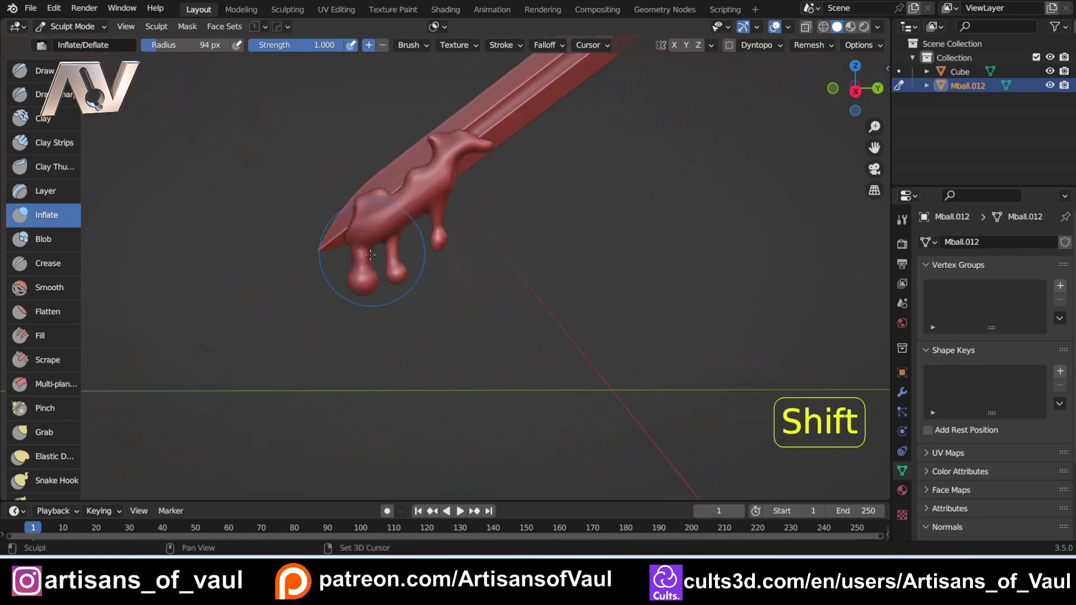
scroll(312, 267, up, 5)
key(shift)
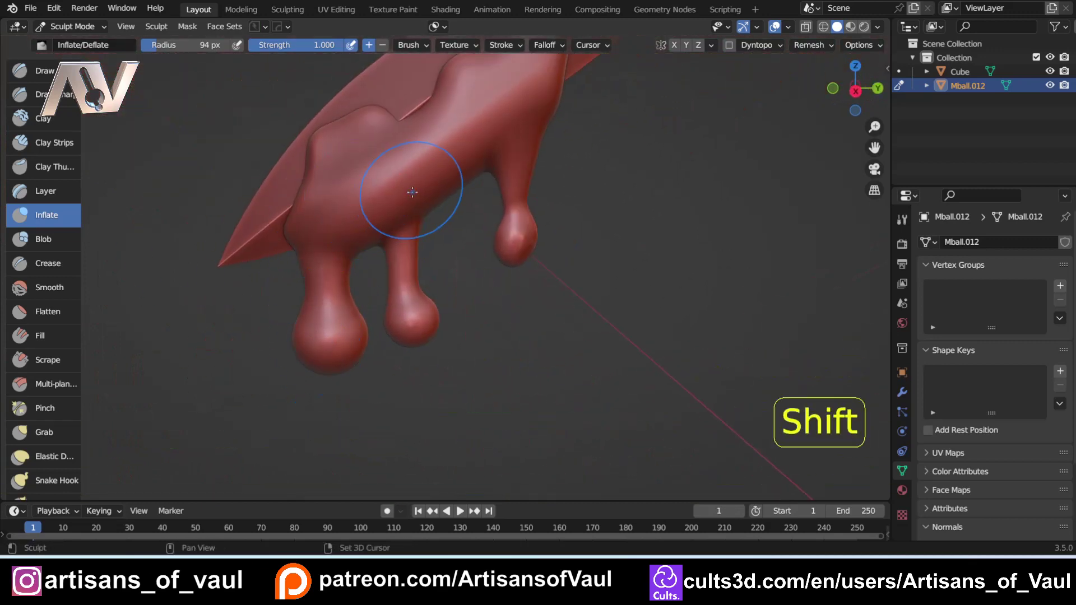
mouse_move(413, 192)
middle_down()
mouse_move(204, 277)
mouse_move(297, 337)
middle_up()
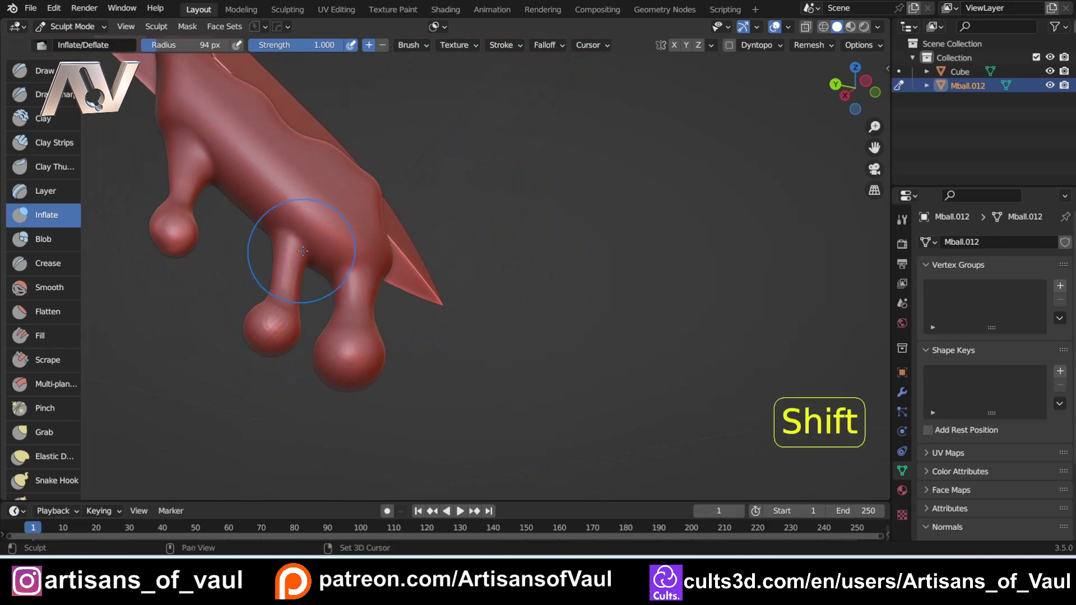
mouse_move(188, 365)
middle_down()
mouse_move(135, 392)
mouse_move(90, 359)
middle_up()
shift+middle_drag(480, 312, 330, 294)
scroll(331, 294, up, 4)
middle_drag(101, 280, 430, 281)
scroll(430, 281, down, 7)
middle_drag(588, 291, 435, 306)
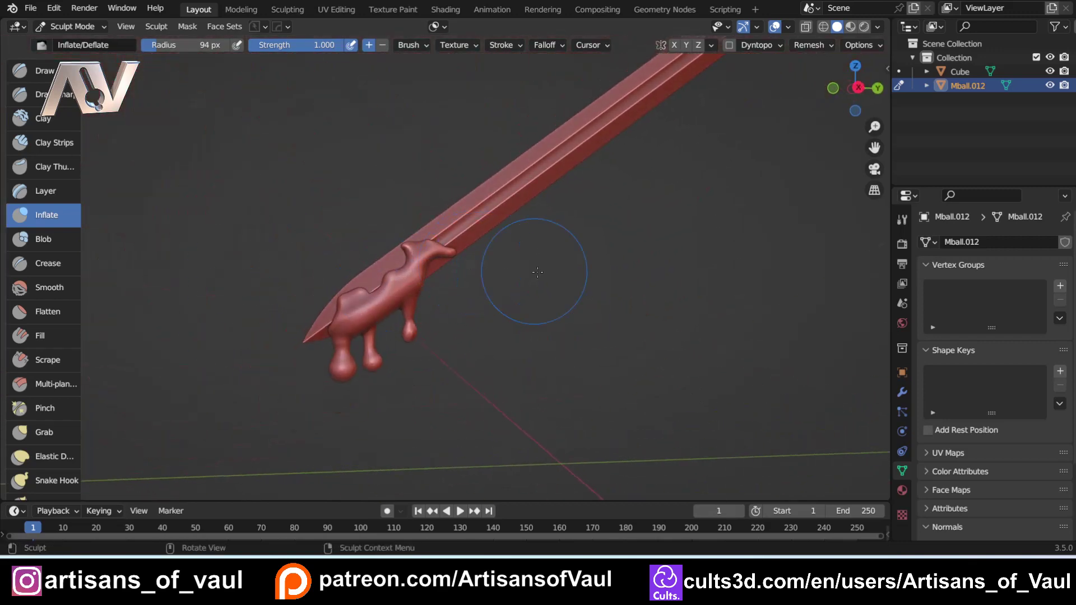
middle_drag(538, 273, 538, 294)
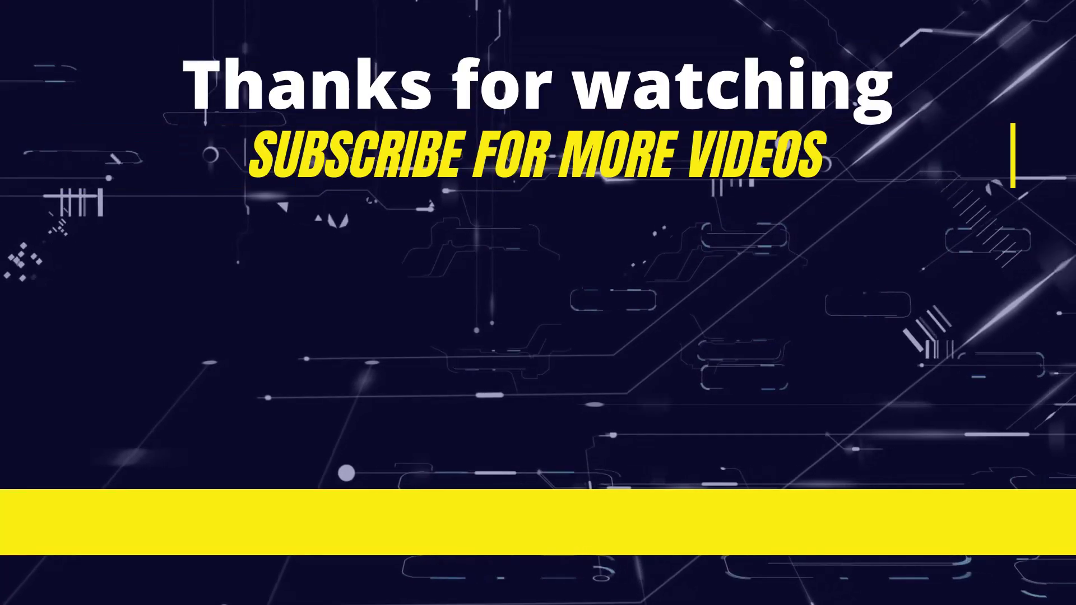